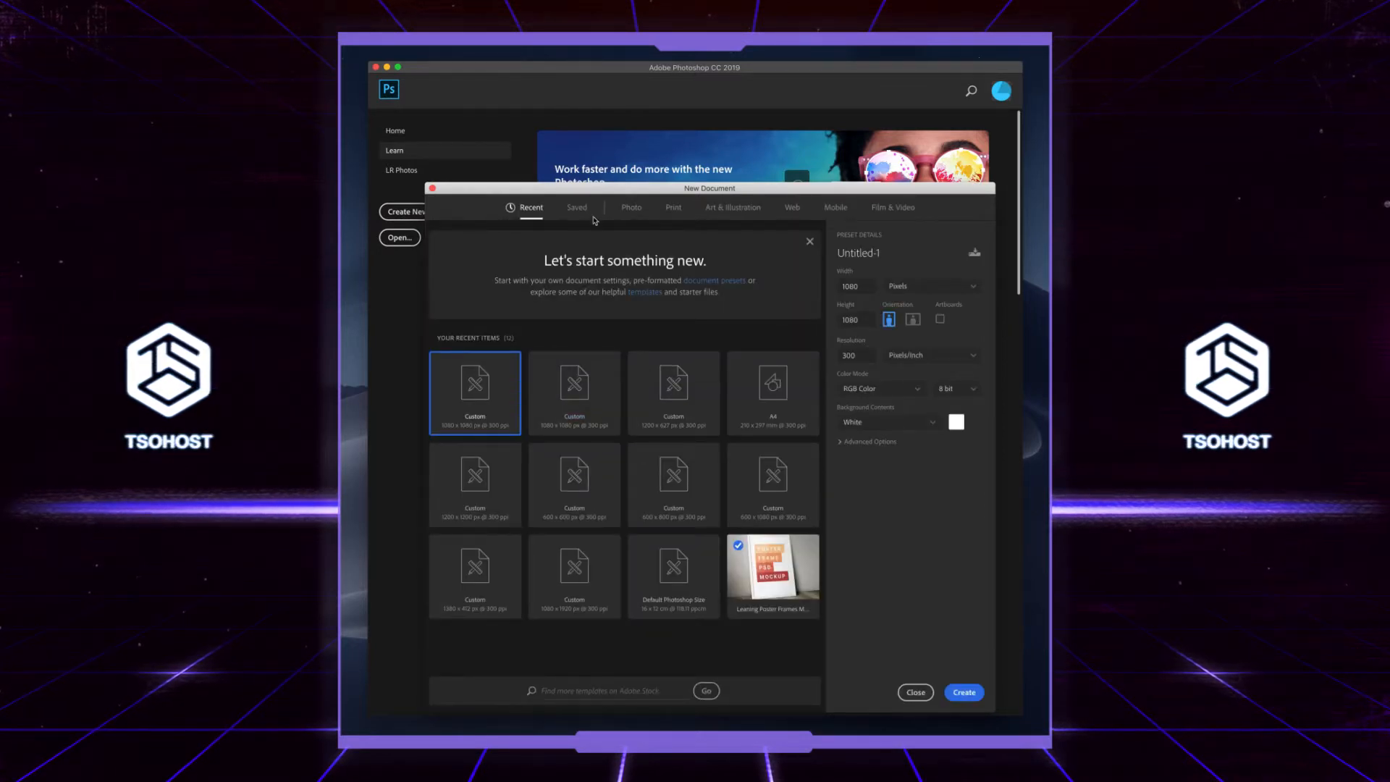
# - Base the new document on the Photo presets, with a width and height of 1080 pixels
pyautogui.click(632, 208)
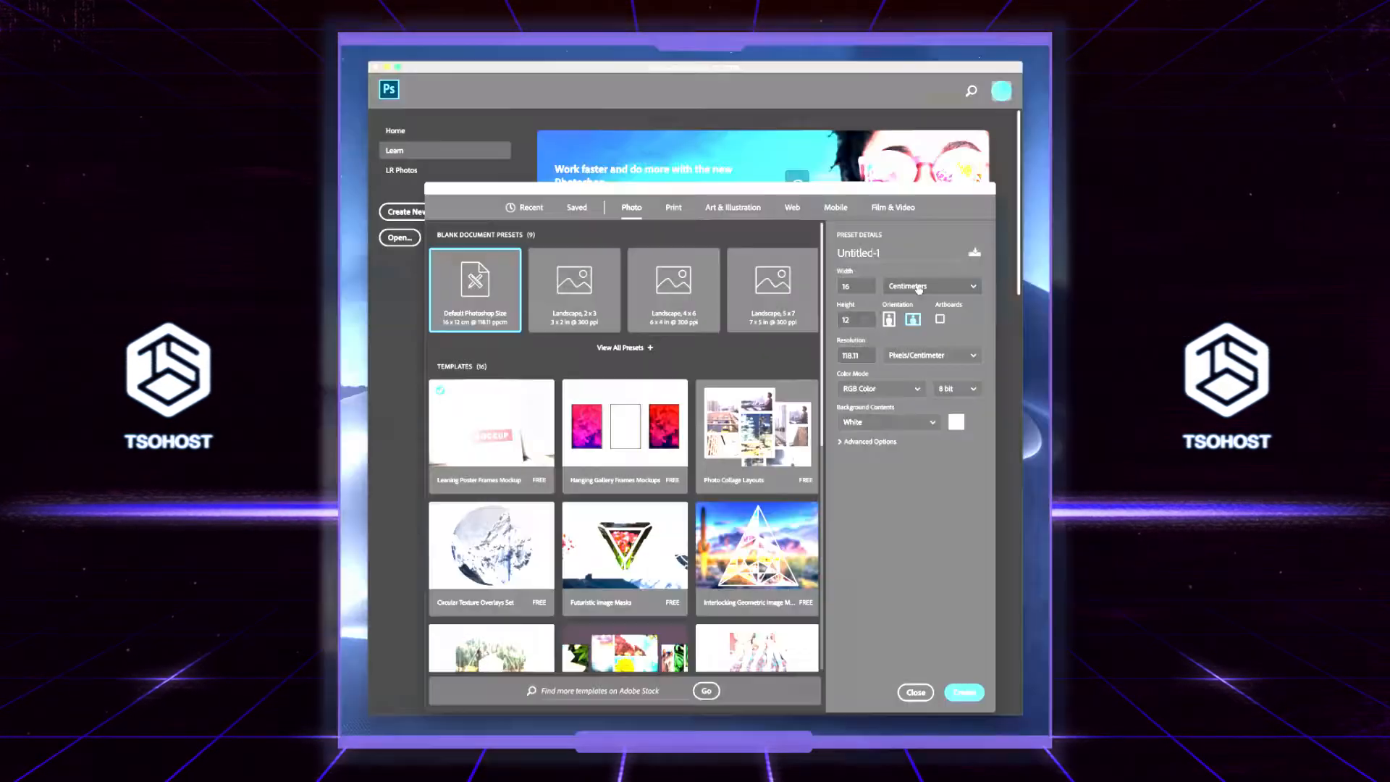
pyautogui.click(919, 287)
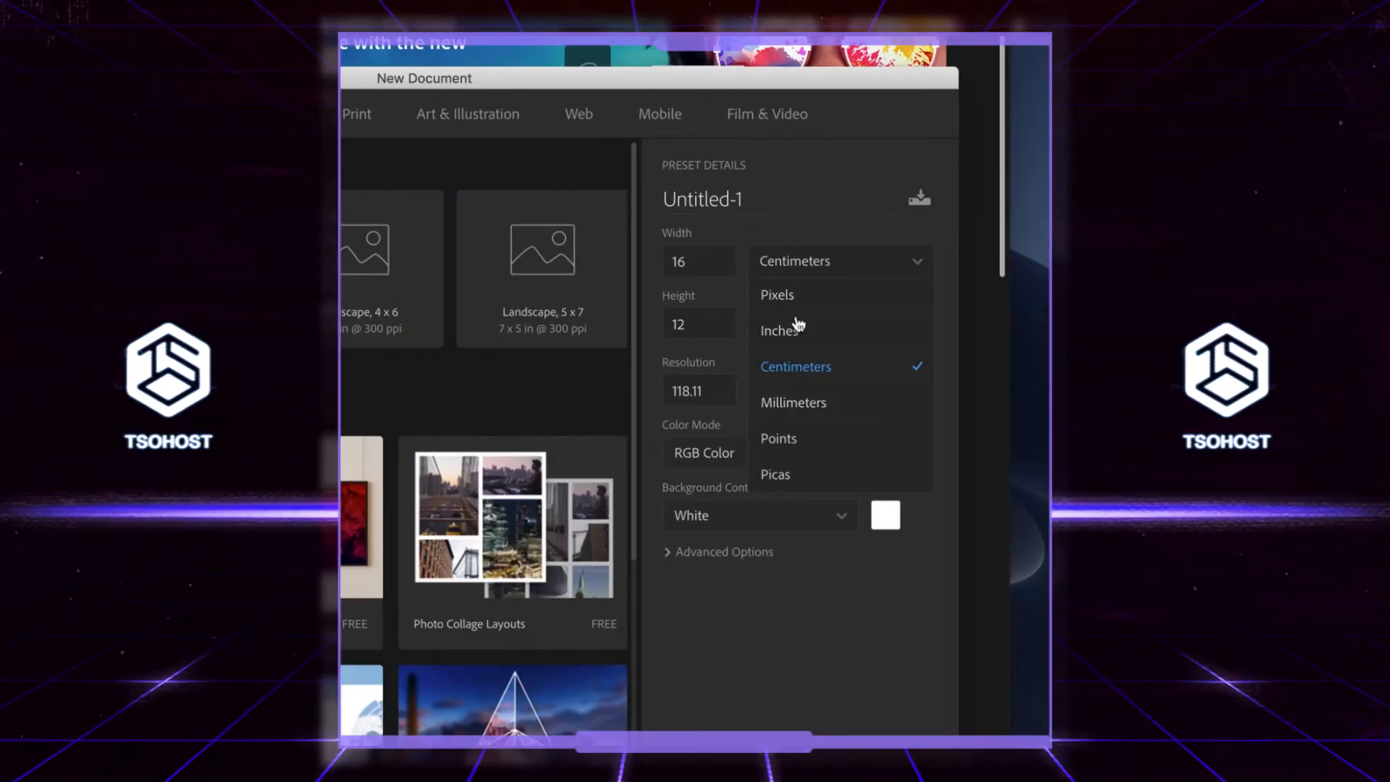
pyautogui.click(794, 304)
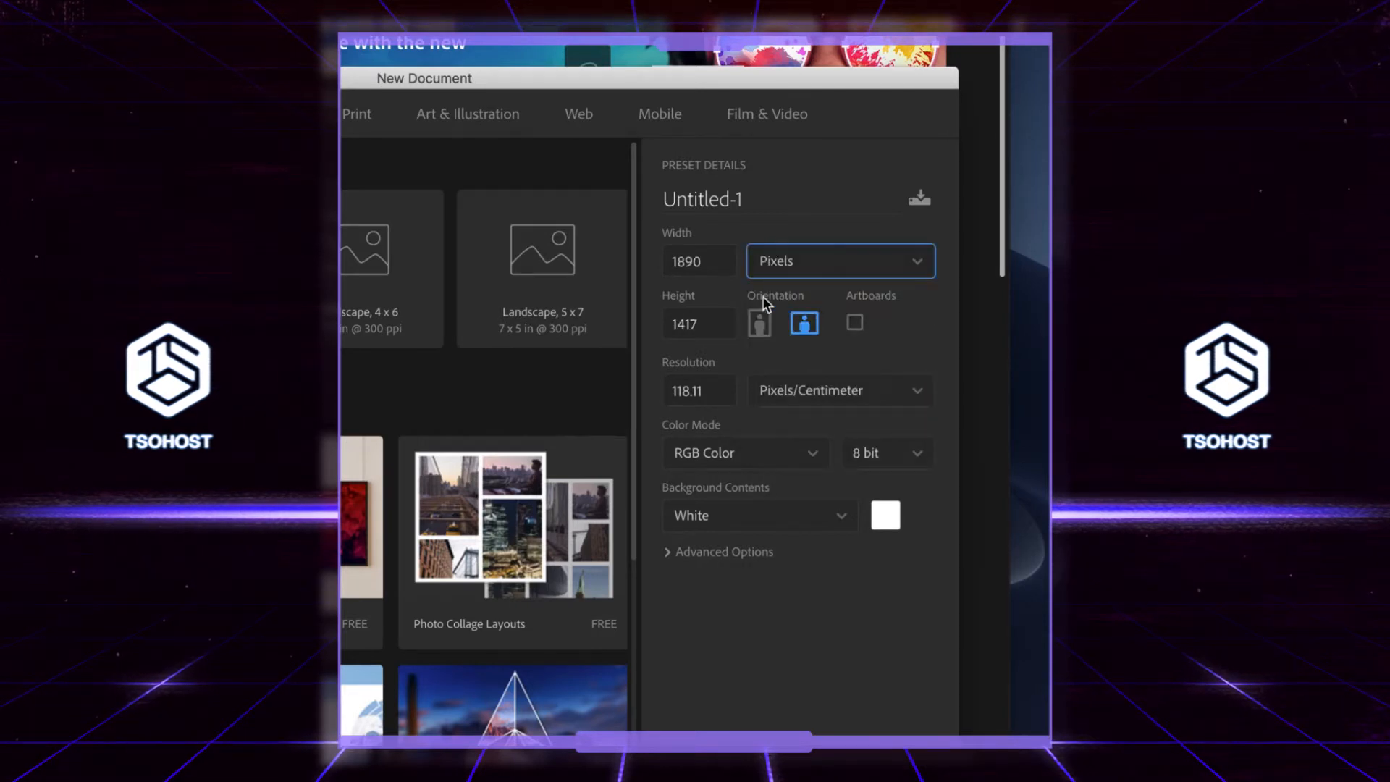
pyautogui.doubleClick(725, 266)
pyautogui.write('1')
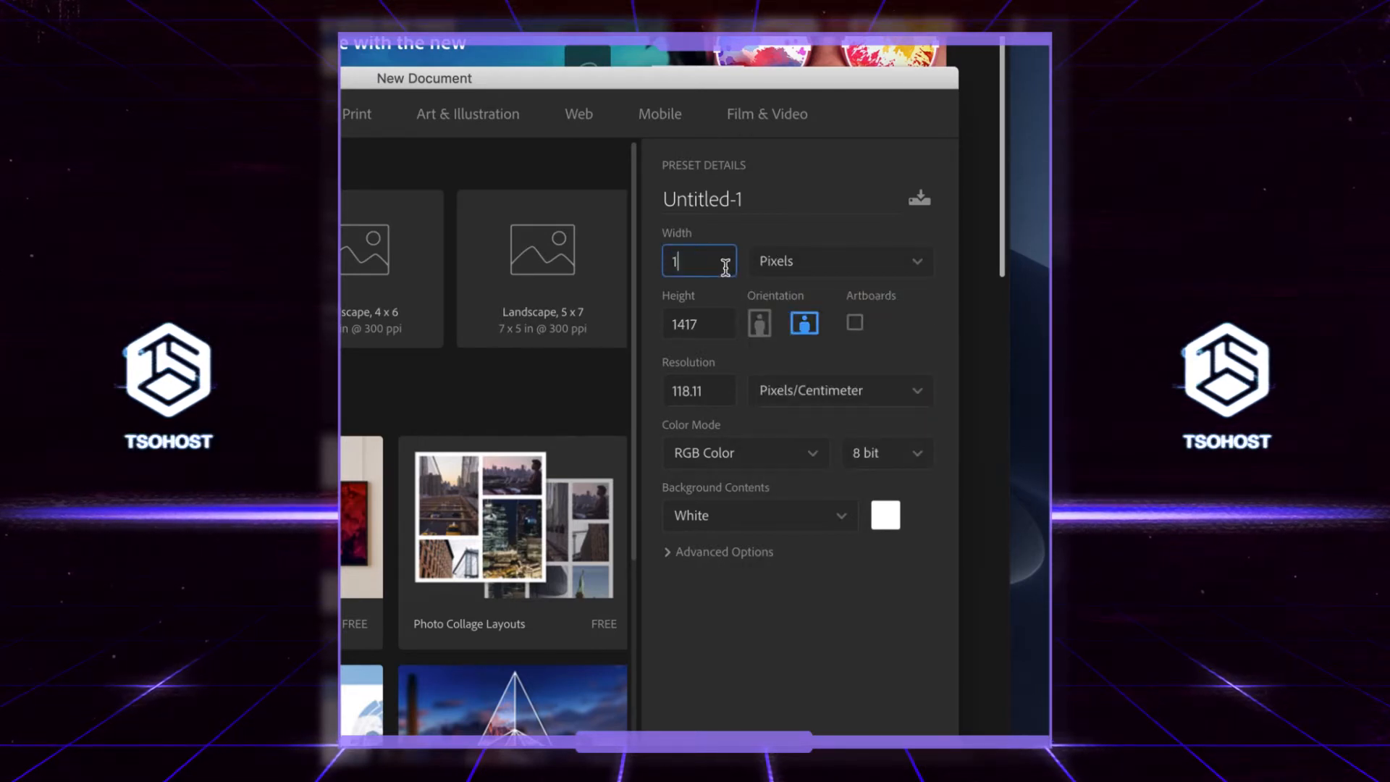
pyautogui.write('080')
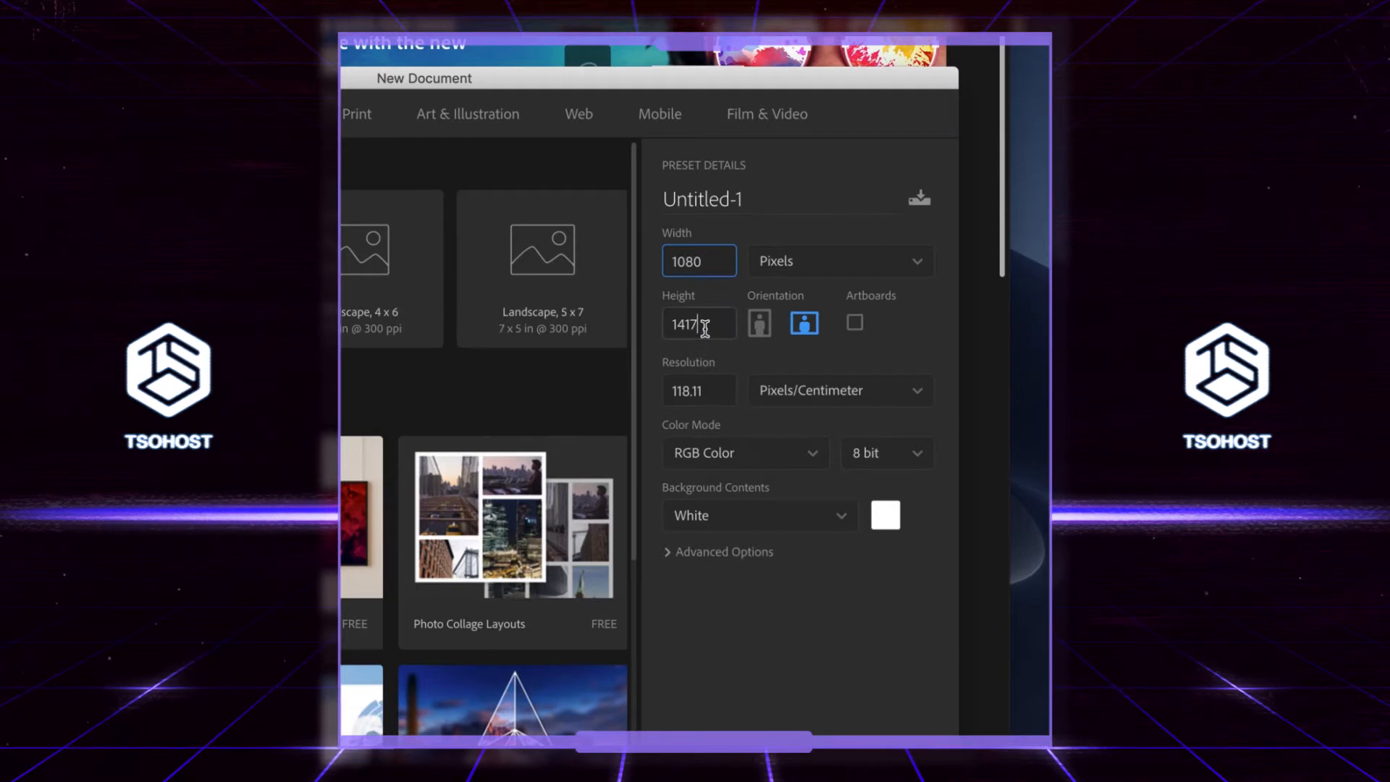
pyautogui.doubleClick(704, 328)
pyautogui.write('1080')
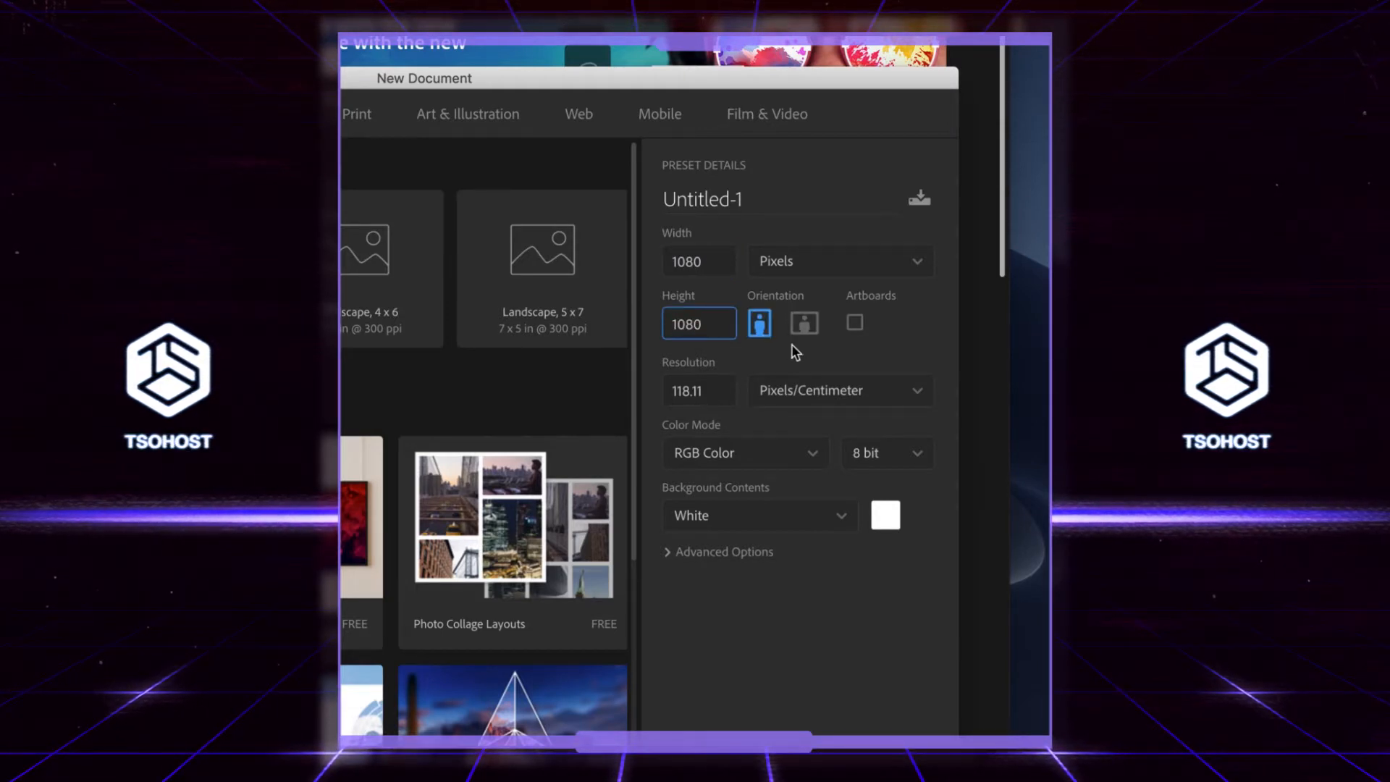
# - Set the resolution to 300 pixels/inch and keep the color mode as RGB Color
pyautogui.click(717, 387)
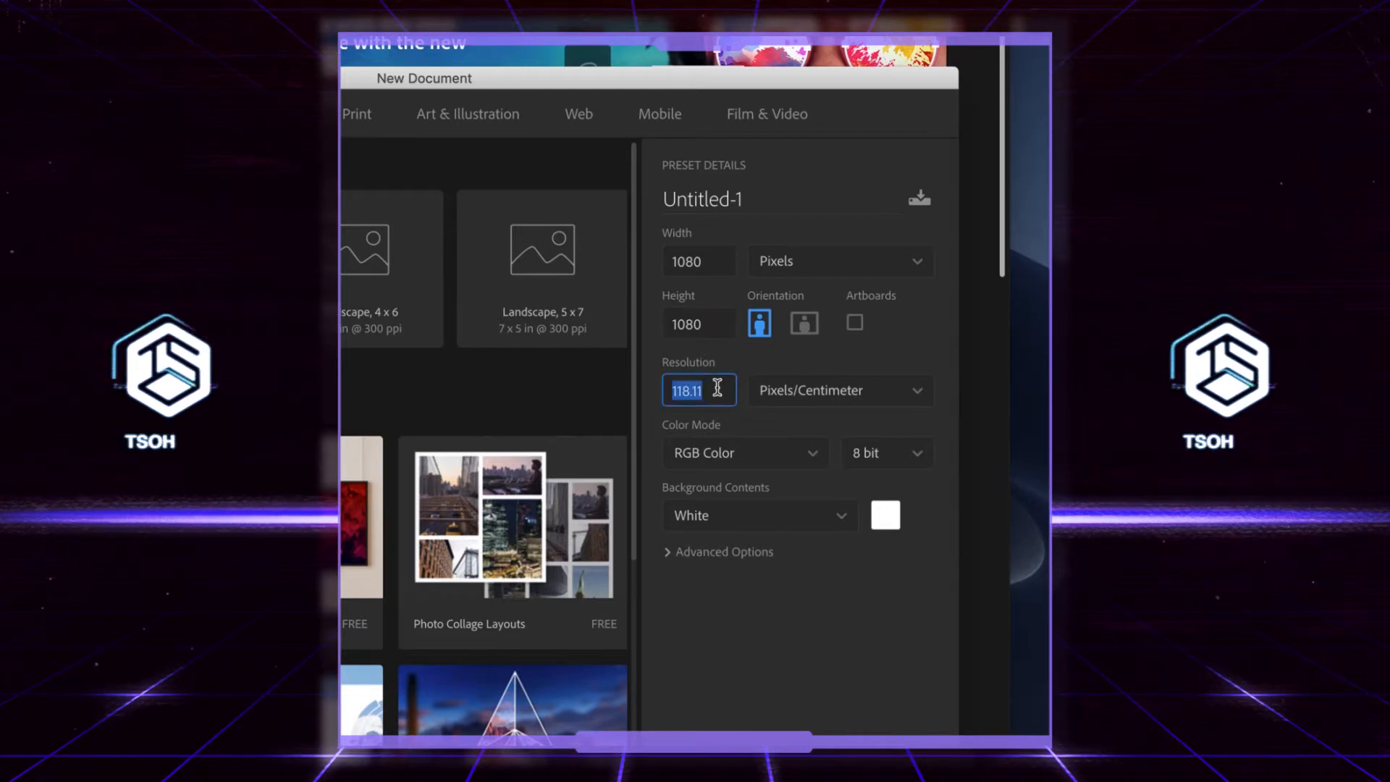
pyautogui.click(812, 398)
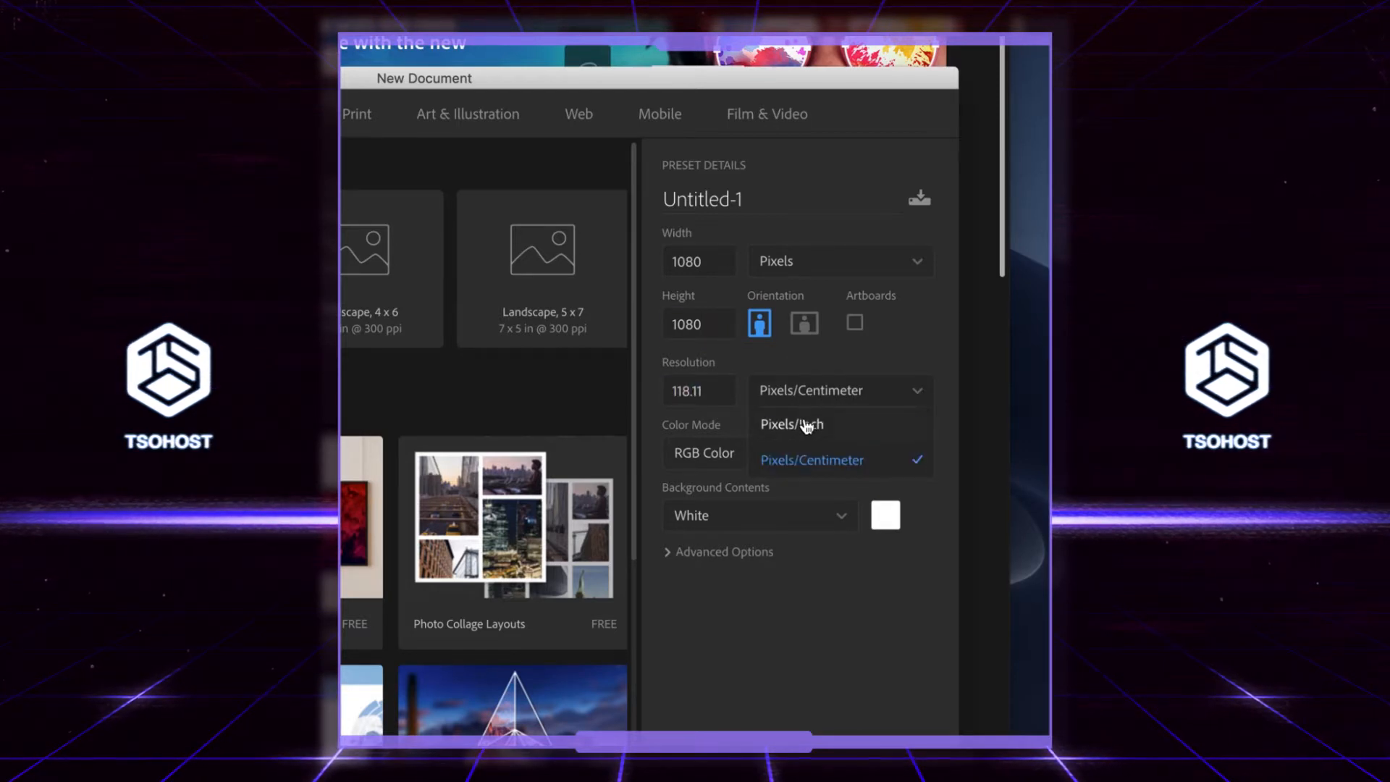
pyautogui.click(800, 424)
pyautogui.click(696, 392)
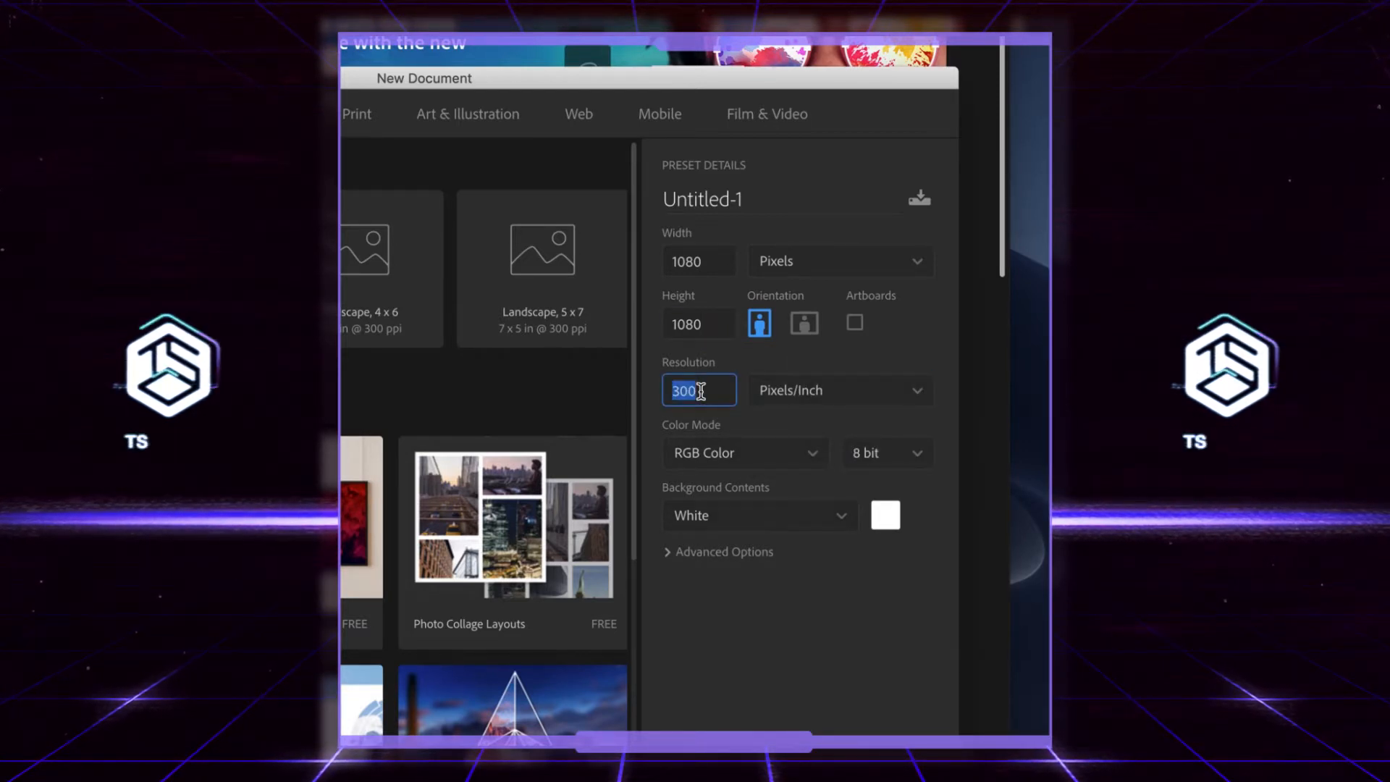
pyautogui.click(838, 427)
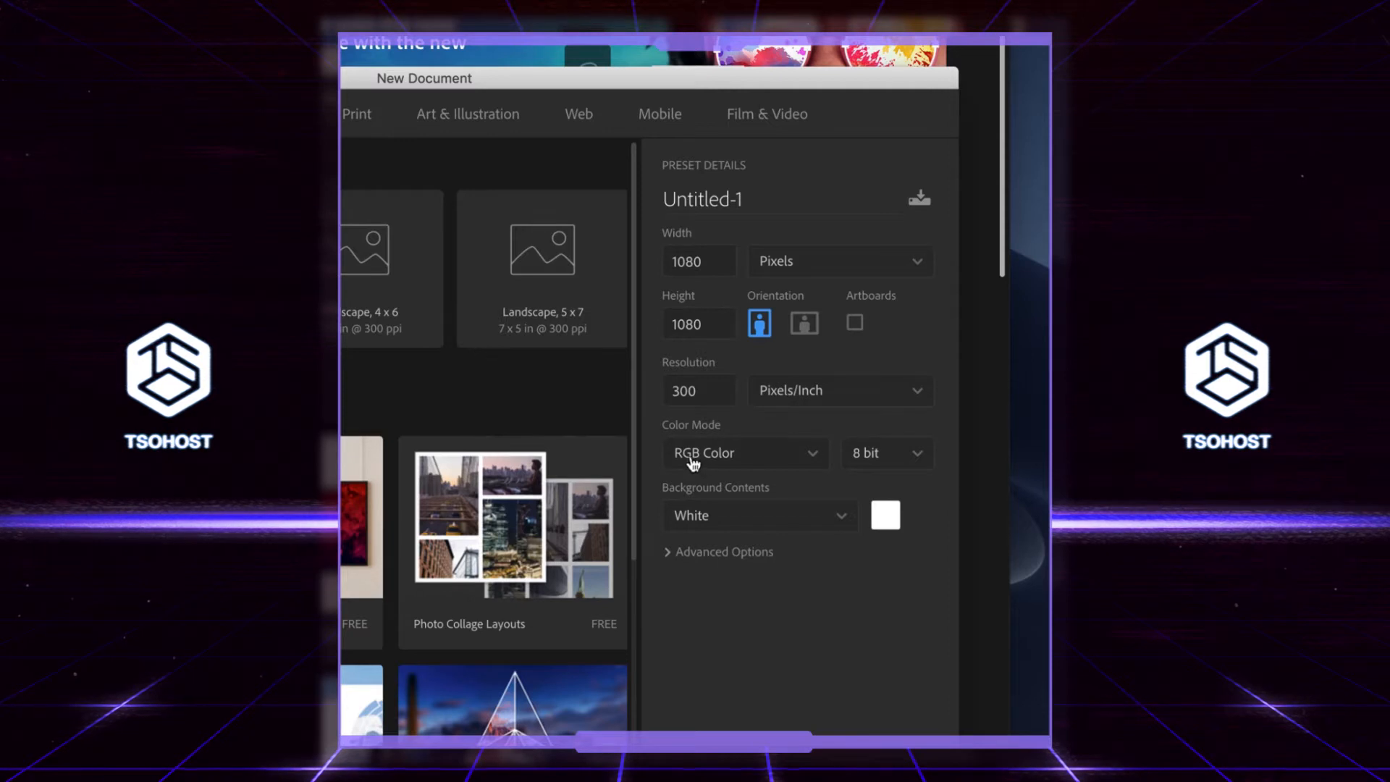
pyautogui.click(749, 460)
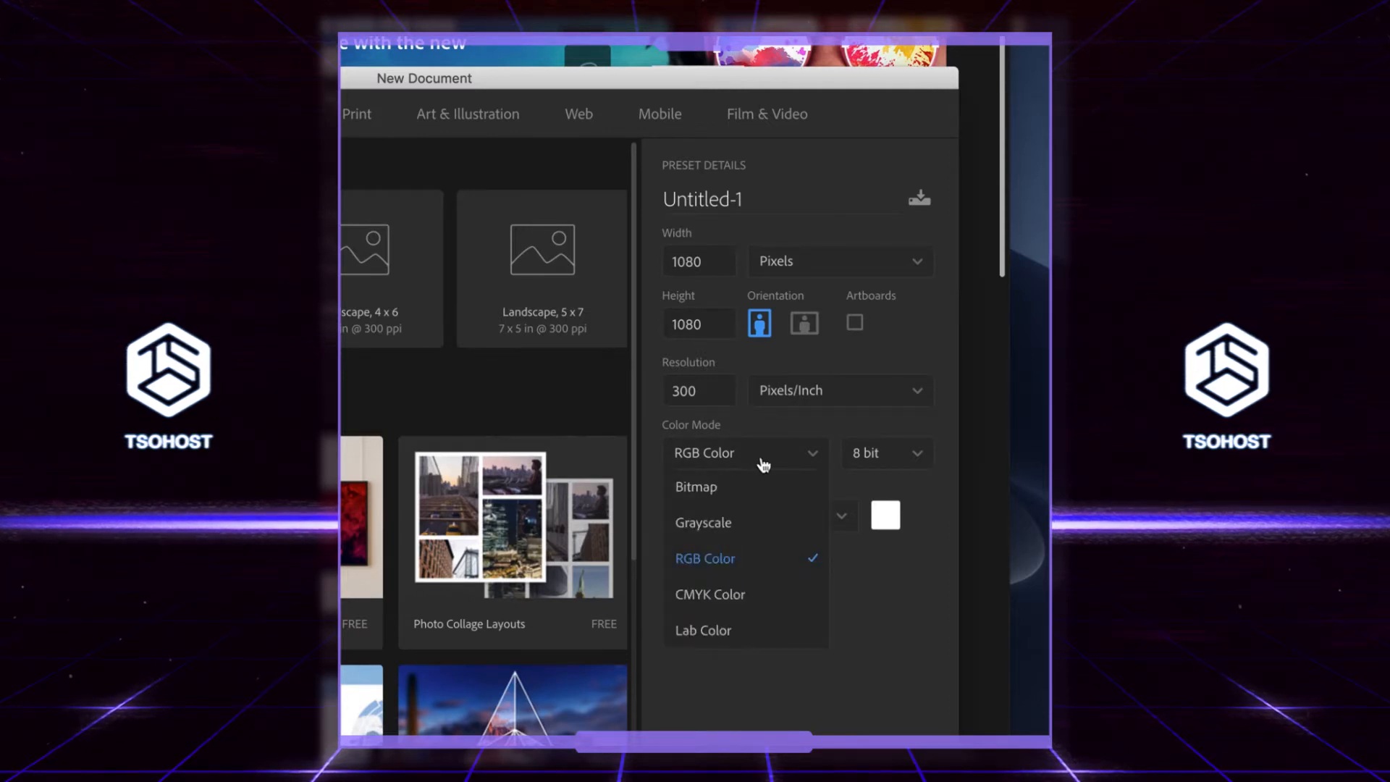
pyautogui.click(756, 462)
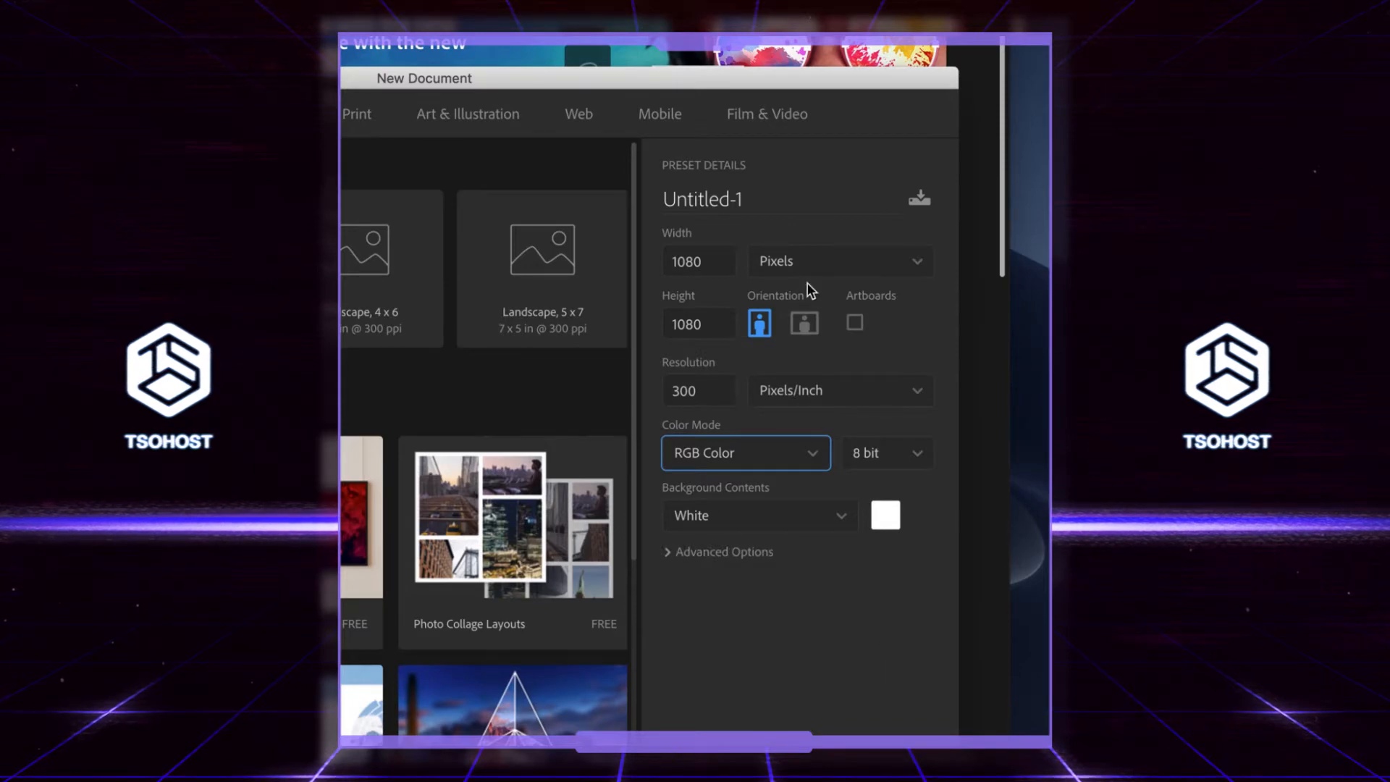
# - Name the document "Social Asset" and create it
pyautogui.click(755, 201)
pyautogui.write('Social ')
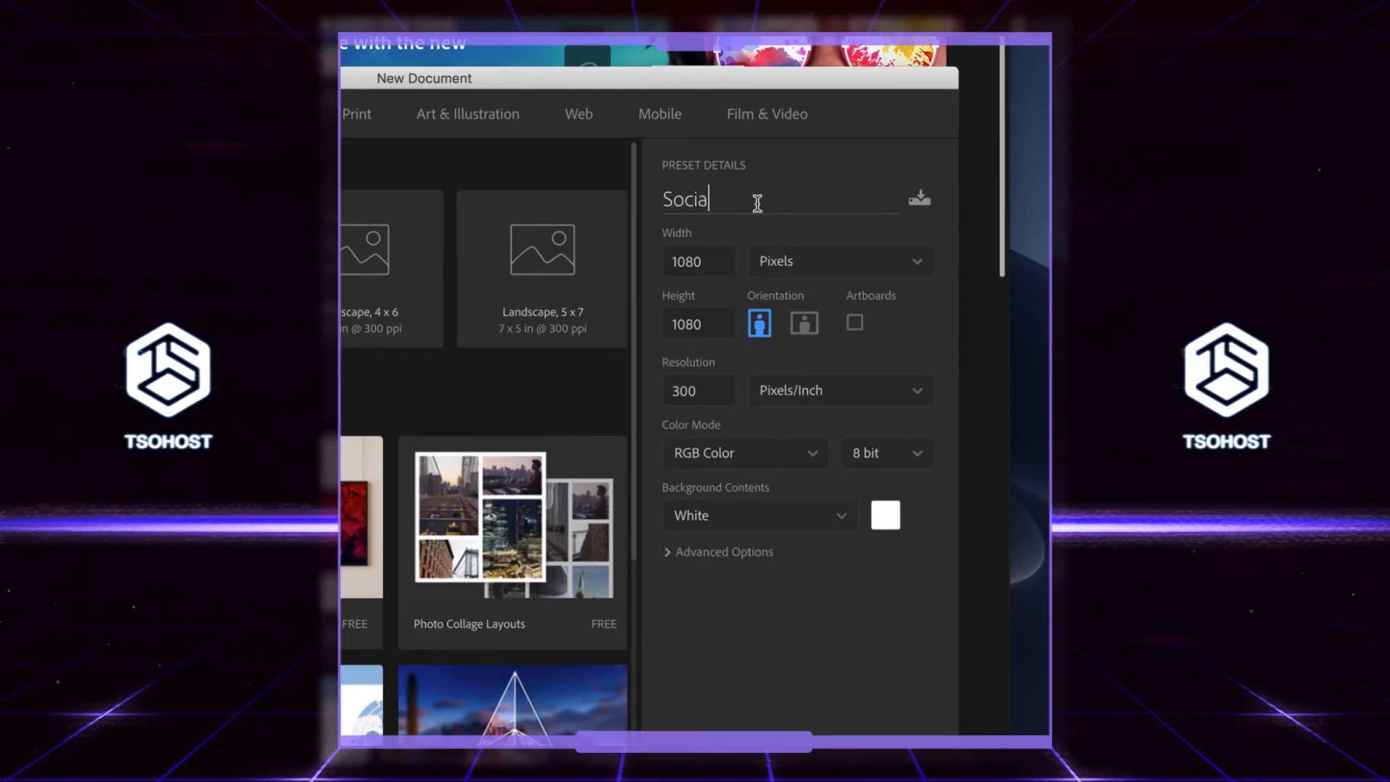
pyautogui.write('Asse')
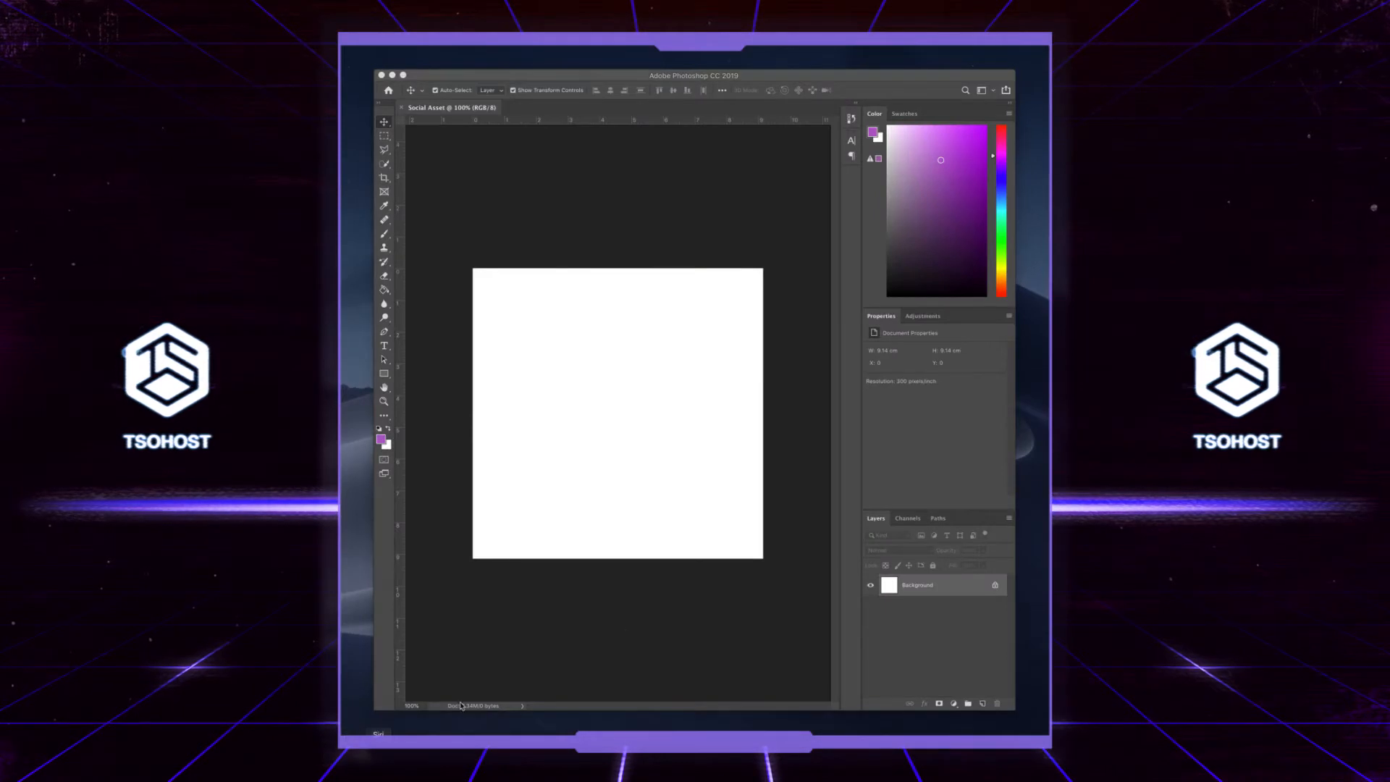
# - Place Example Image.jpg from the Desktop folder onto the blank canvas
pyautogui.click(349, 751)
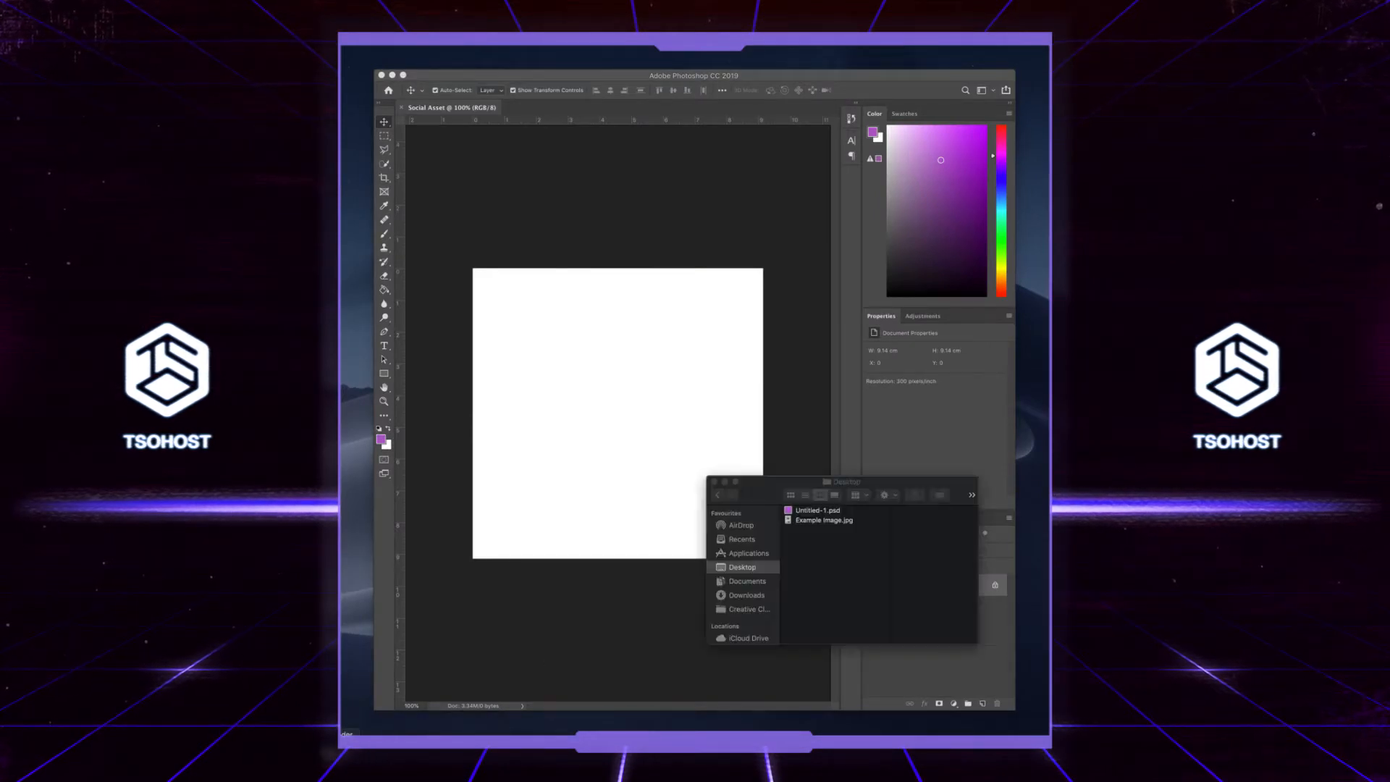
pyautogui.click(824, 524)
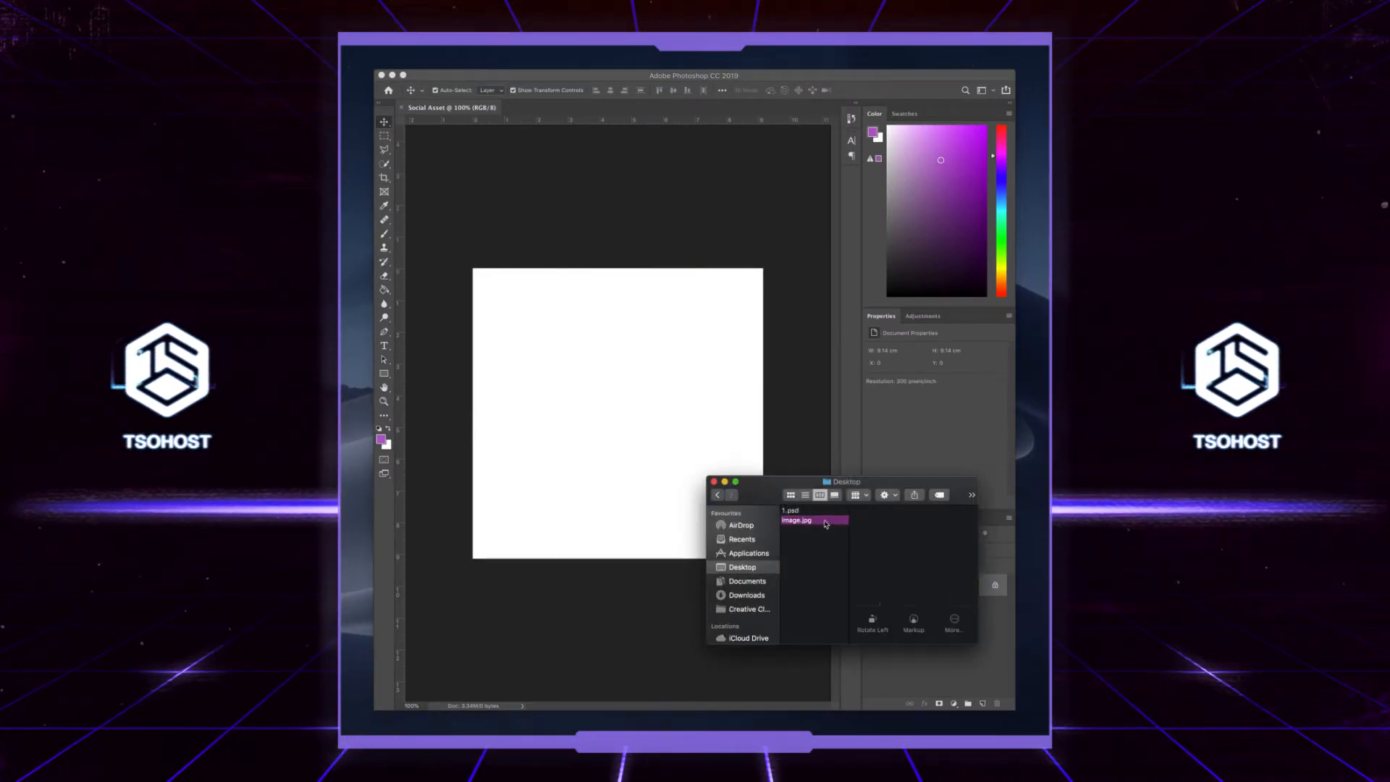
pyautogui.moveTo(829, 525); pyautogui.dragTo(642, 375)
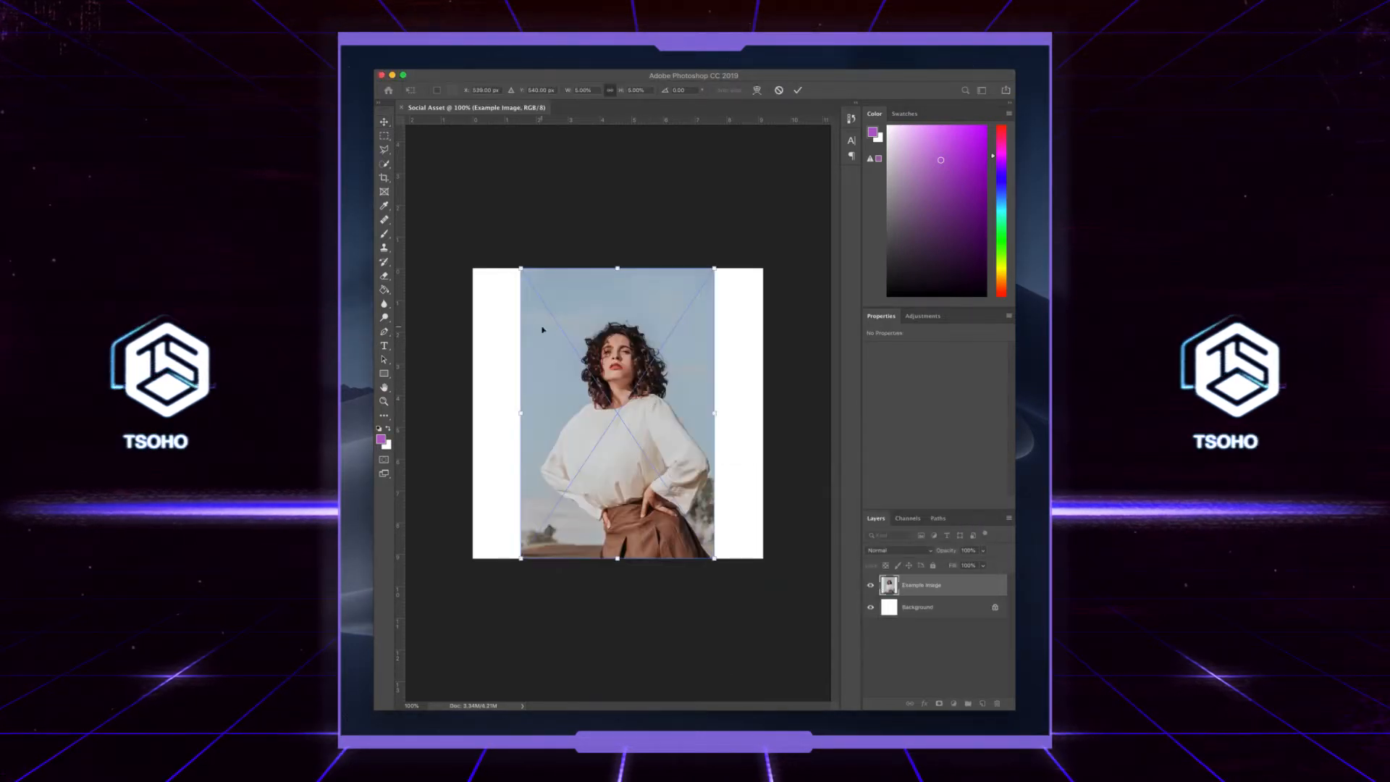
# - Enlarge the placed photo proportionally so it extends above the canvas, center it horizontally and commit the transform
pyautogui.moveTo(542, 329); pyautogui.dragTo(494, 329)
pyautogui.moveTo(473, 268); pyautogui.dragTo(471, 181)
pyautogui.moveTo(720, 559)
pyautogui.mouseDown()
pyautogui.moveTo(746, 601)
pyautogui.moveTo(717, 562)
pyautogui.mouseUp()
pyautogui.moveTo(471, 193); pyautogui.dragTo(493, 226)
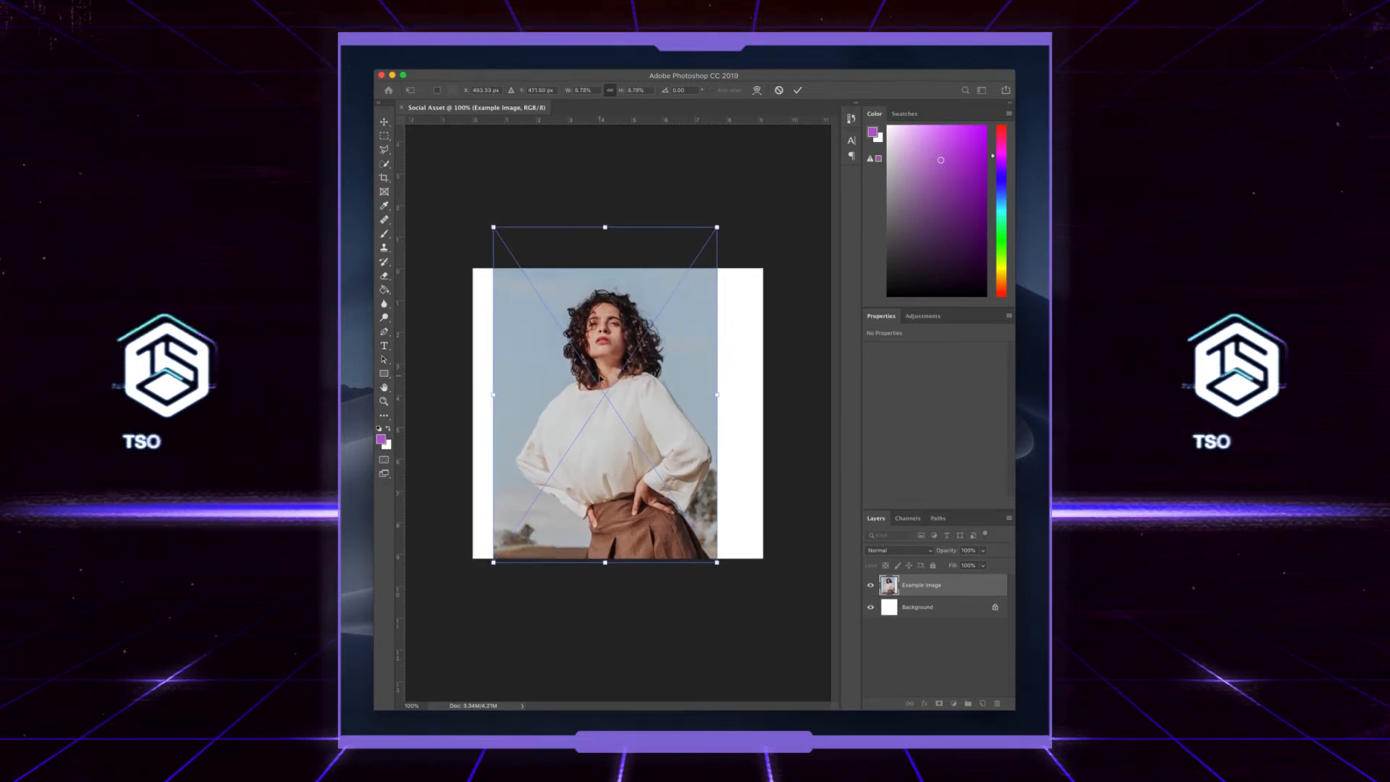
pyautogui.moveTo(602, 380); pyautogui.dragTo(608, 377)
pyautogui.moveTo(498, 217); pyautogui.dragTo(497, 215)
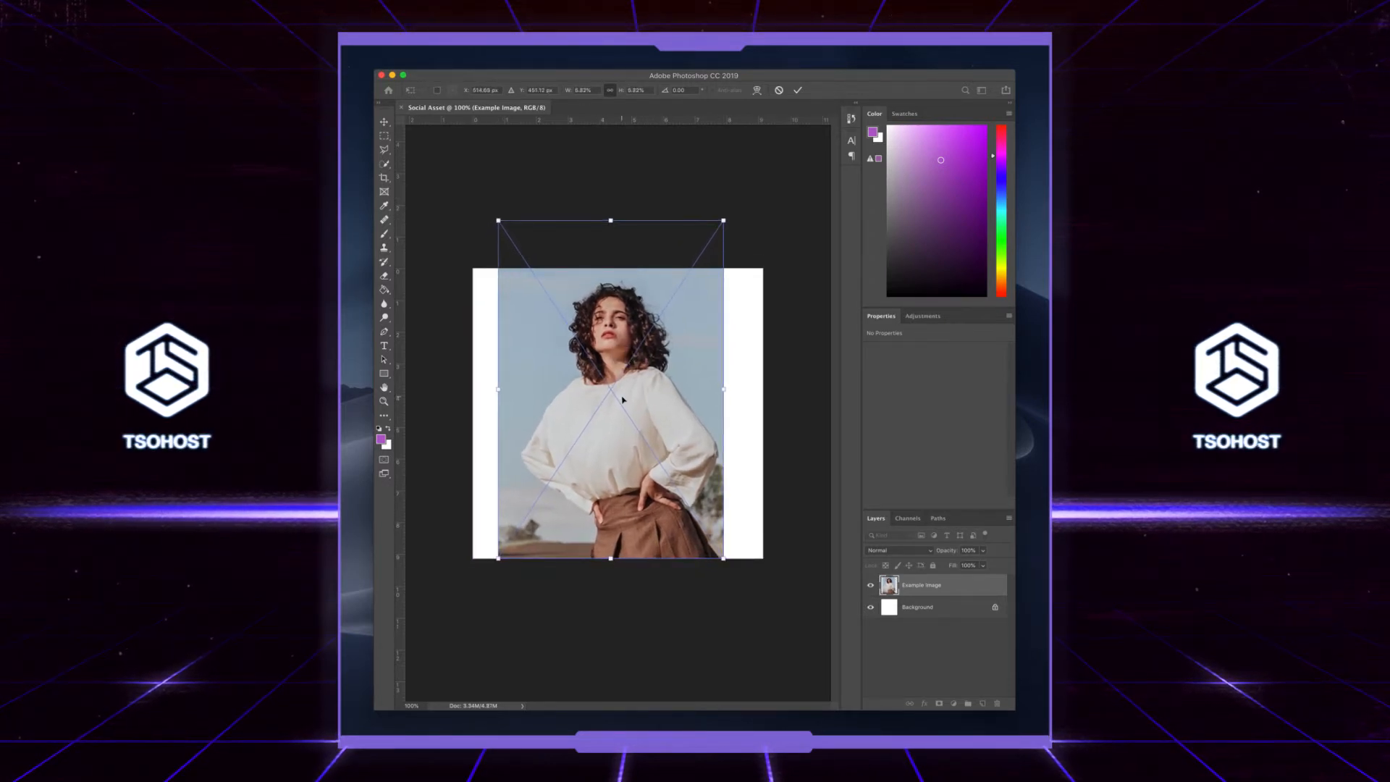
pyautogui.moveTo(623, 399); pyautogui.dragTo(626, 399)
pyautogui.press('Return')
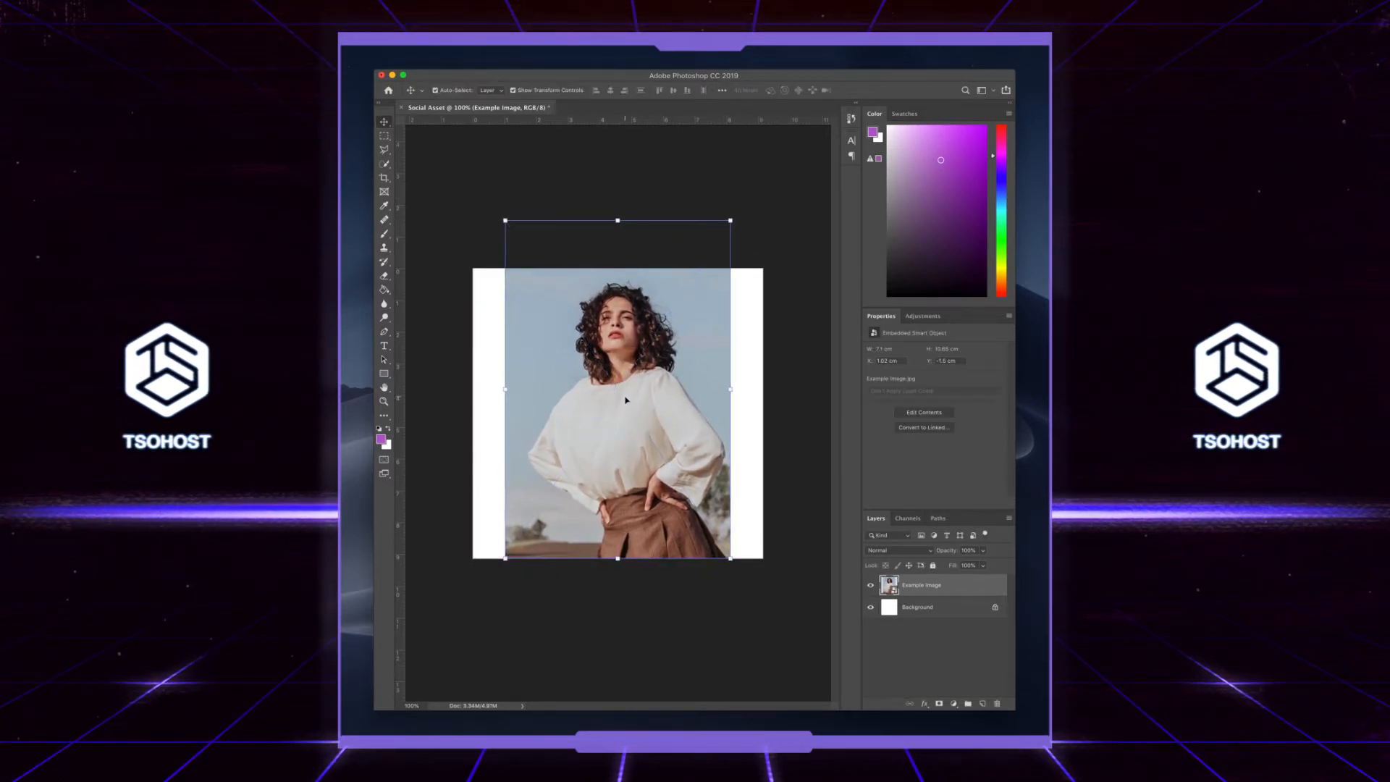
# - Turn the Move tool's Show Transform Controls option off and back on
pyautogui.click(513, 91)
pyautogui.click(514, 91)
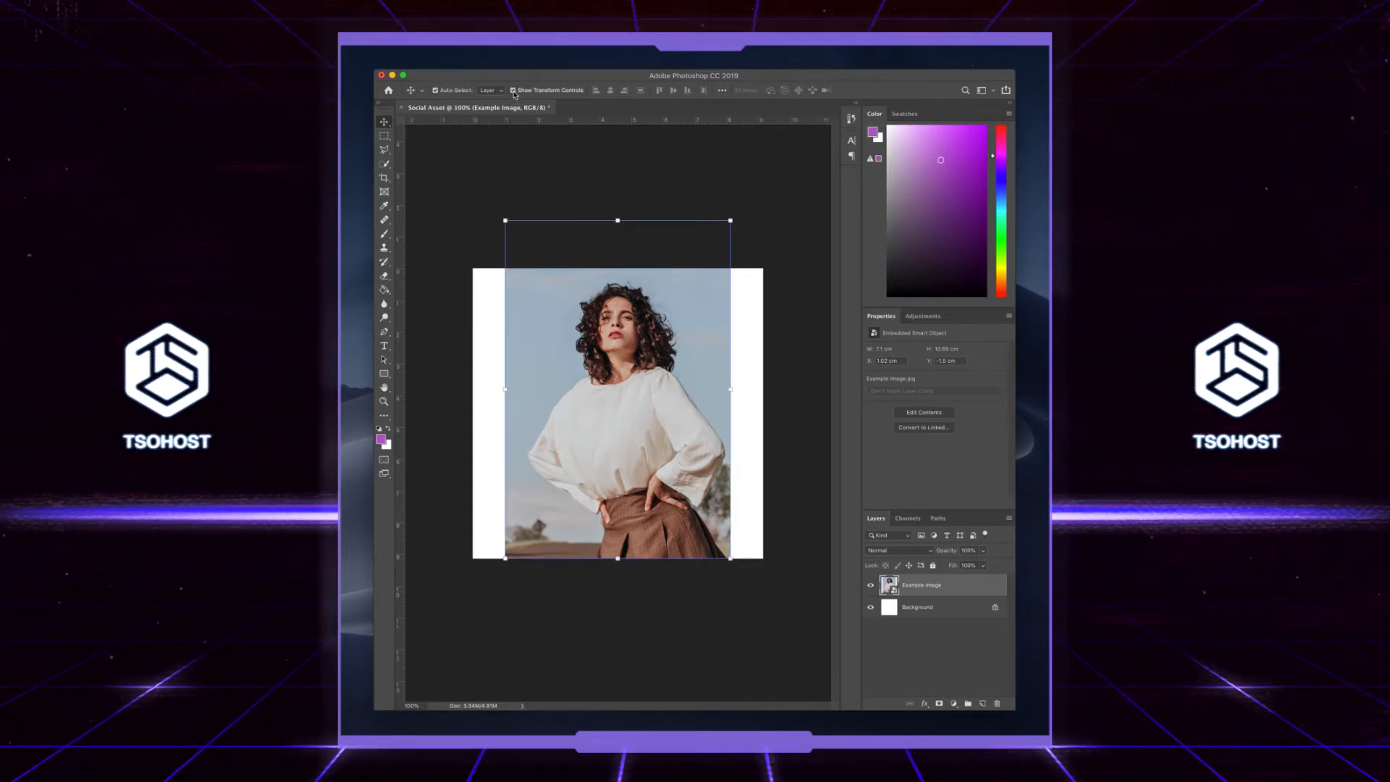
pyautogui.click(514, 91)
pyautogui.click(513, 91)
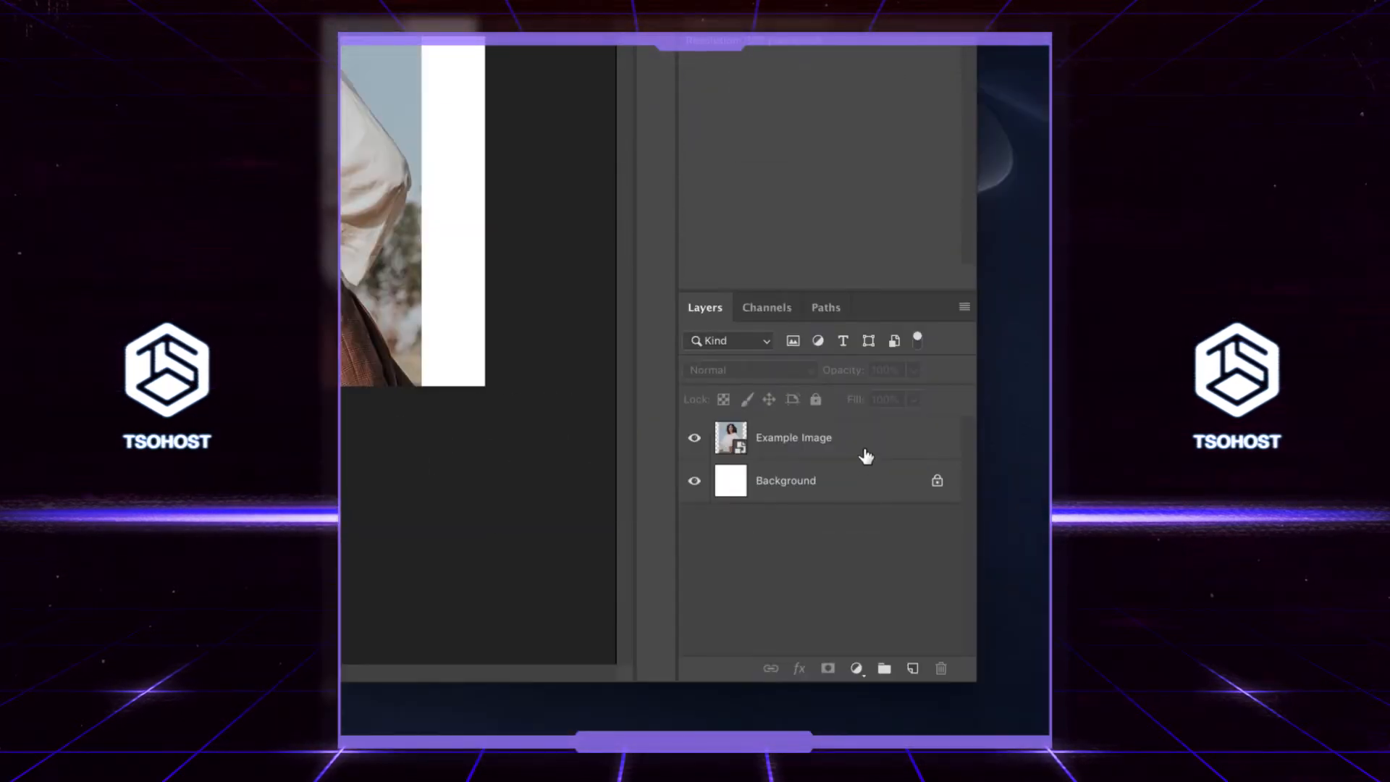
# - Select the woman on the Example Image layer with Select Subject and add a layer mask from that selection
pyautogui.click(867, 454)
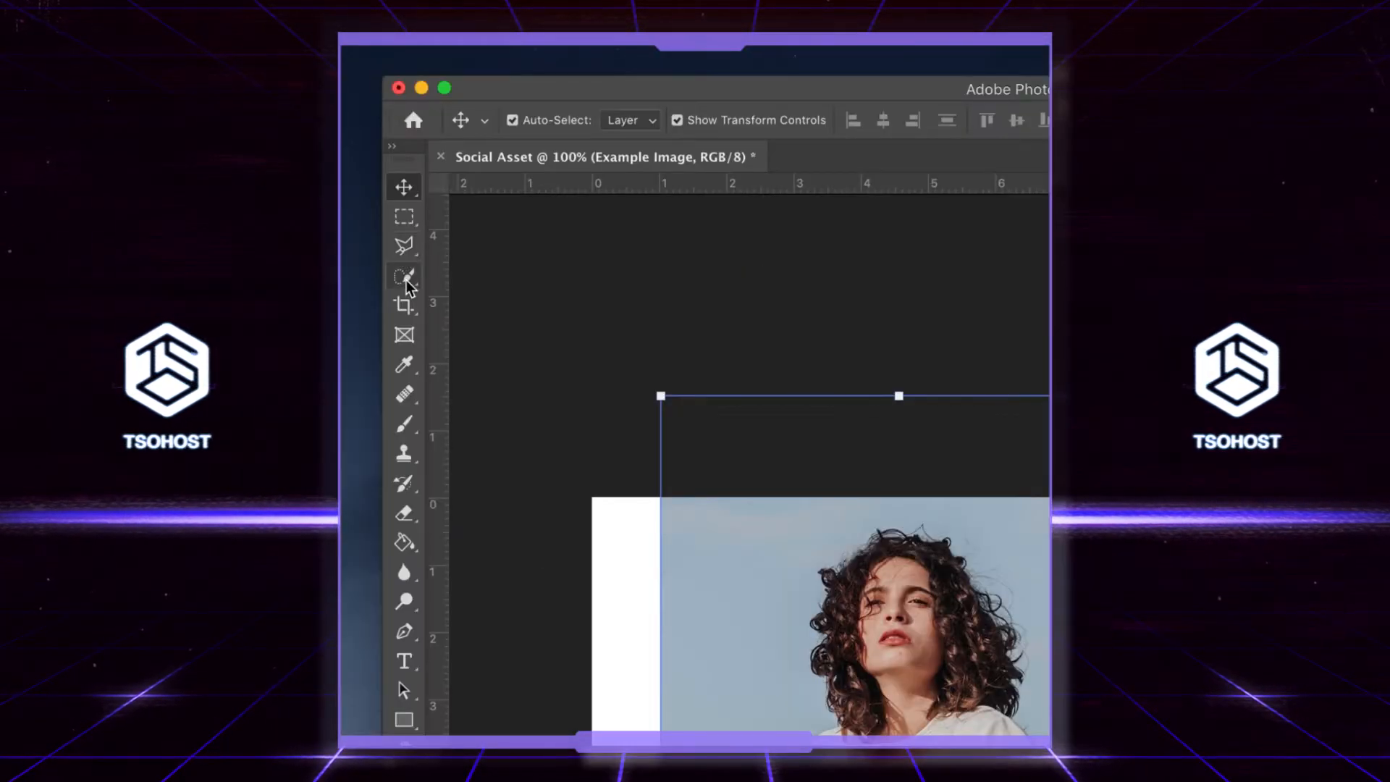
pyautogui.click(406, 281)
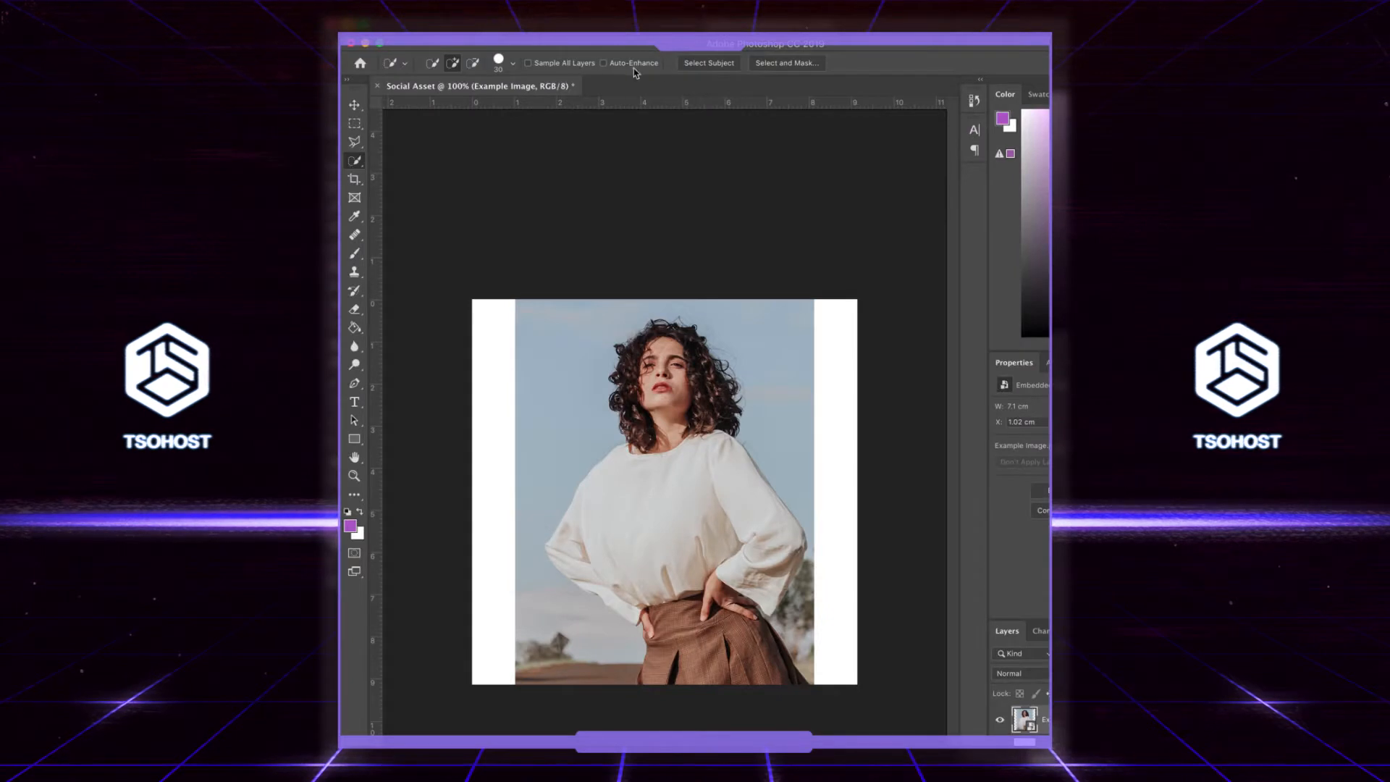
pyautogui.click(713, 65)
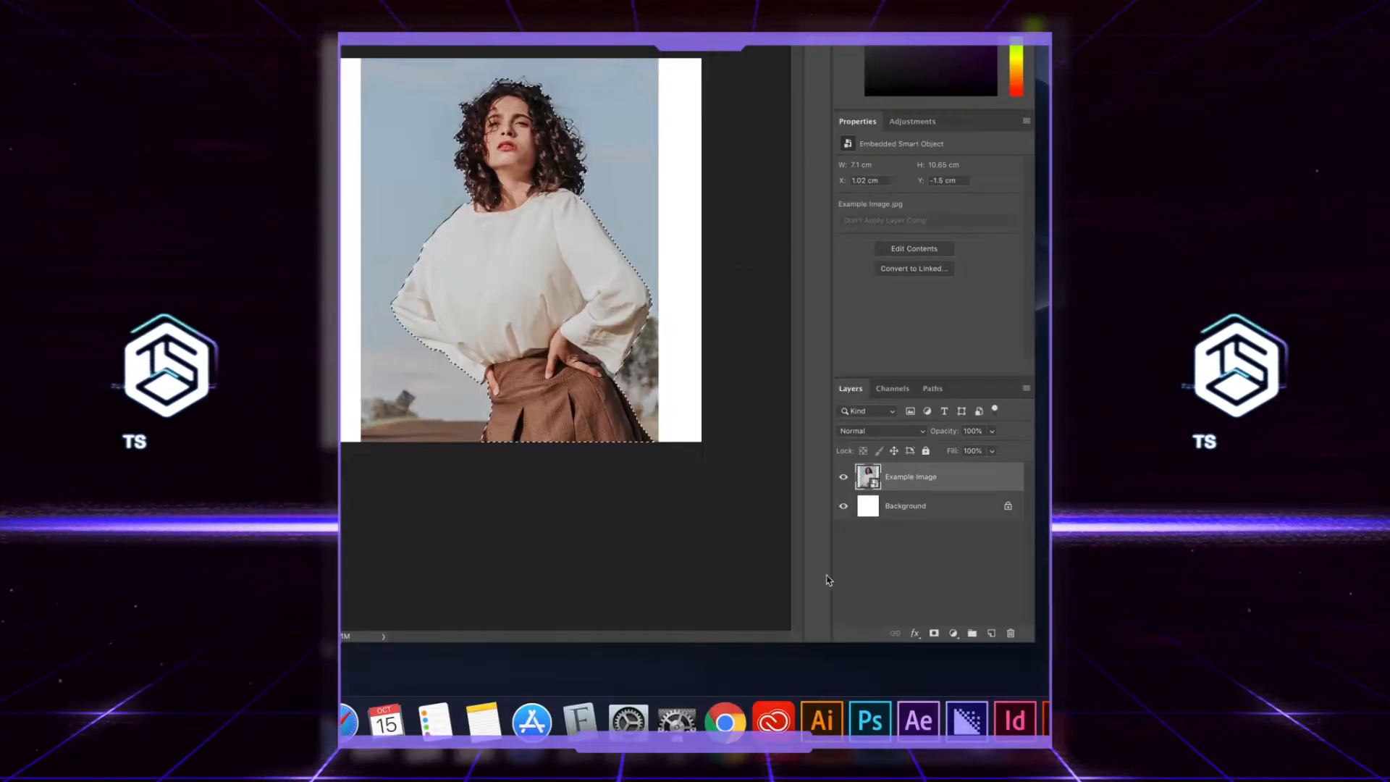
pyautogui.click(935, 634)
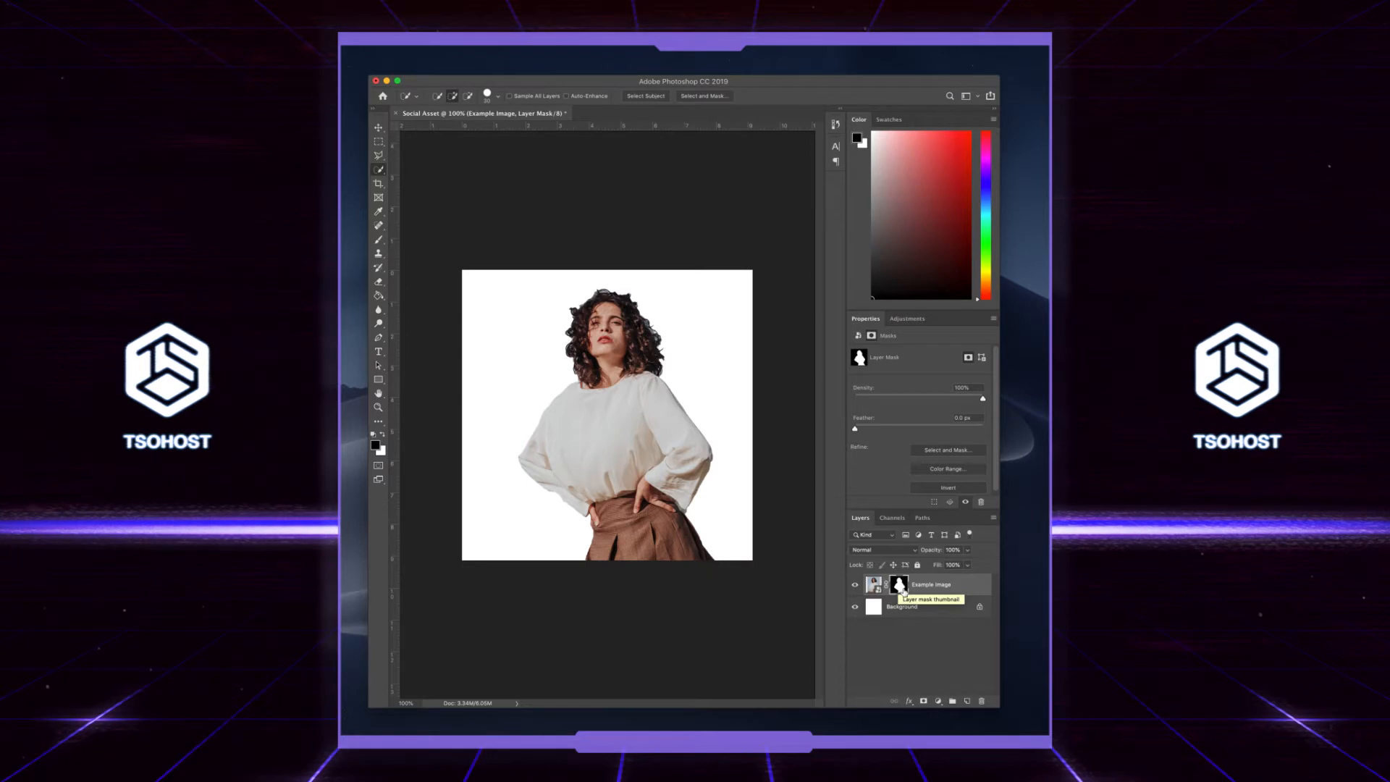
# - Refine the layer mask around the woman's curly hair with the Refine Edge Brush Tool and apply the refinement
pyautogui.doubleClick(904, 592)
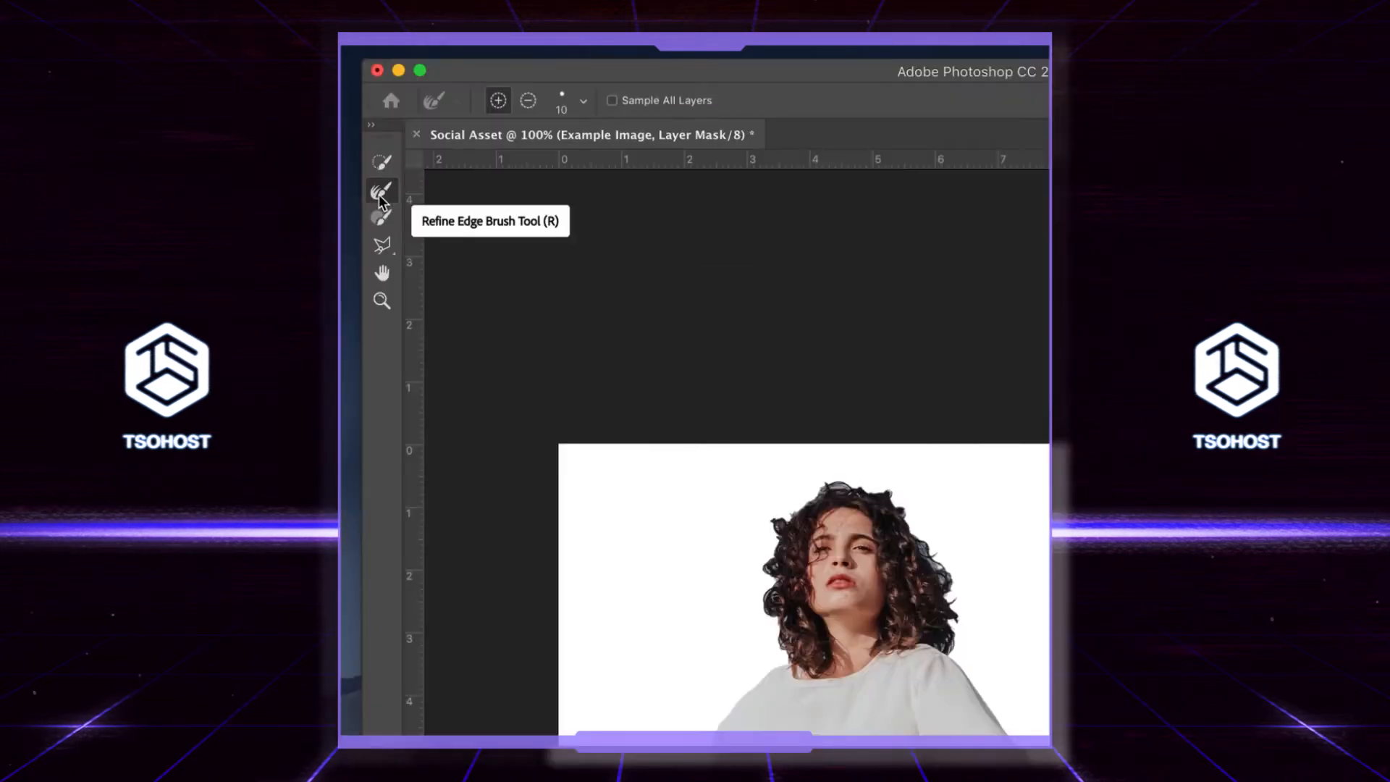
pyautogui.click(381, 194)
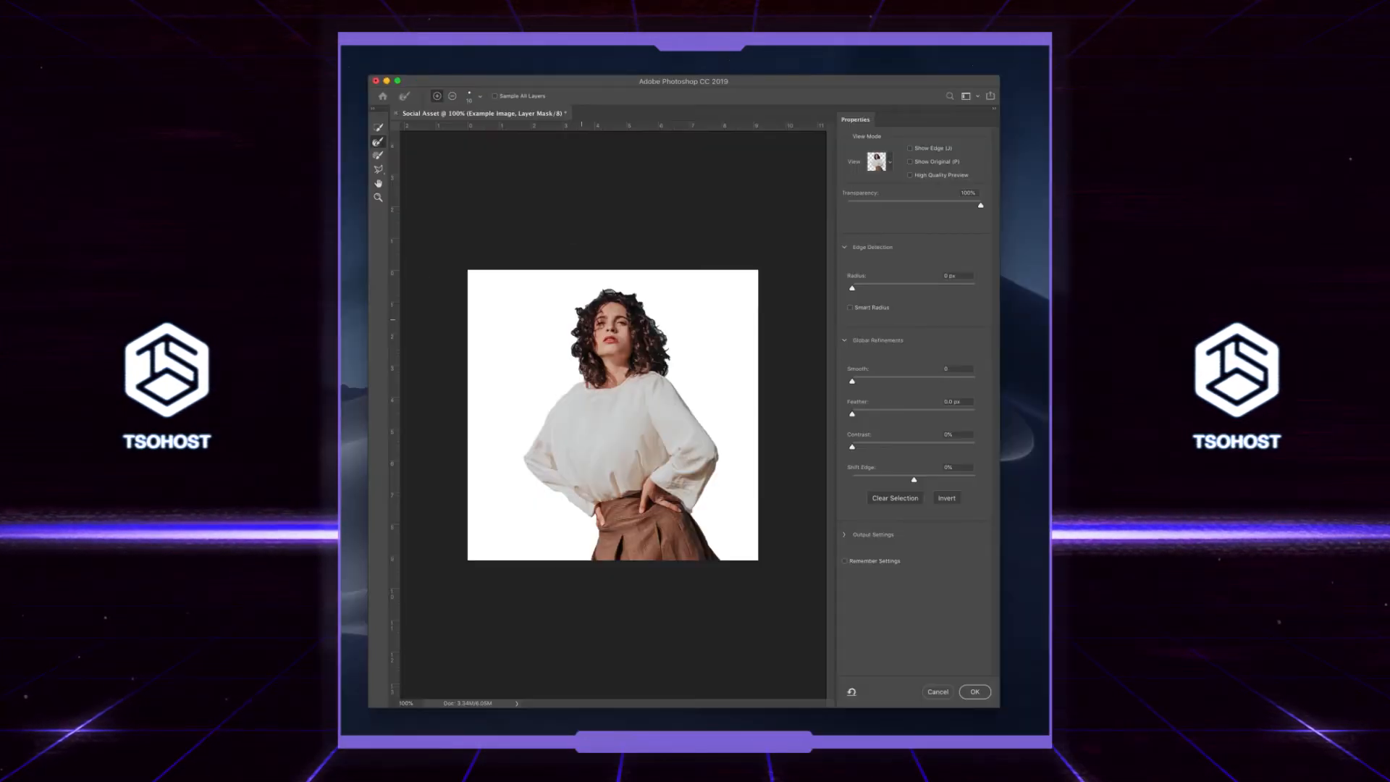
pyautogui.press('super+equal')
pyautogui.press('super+equal')
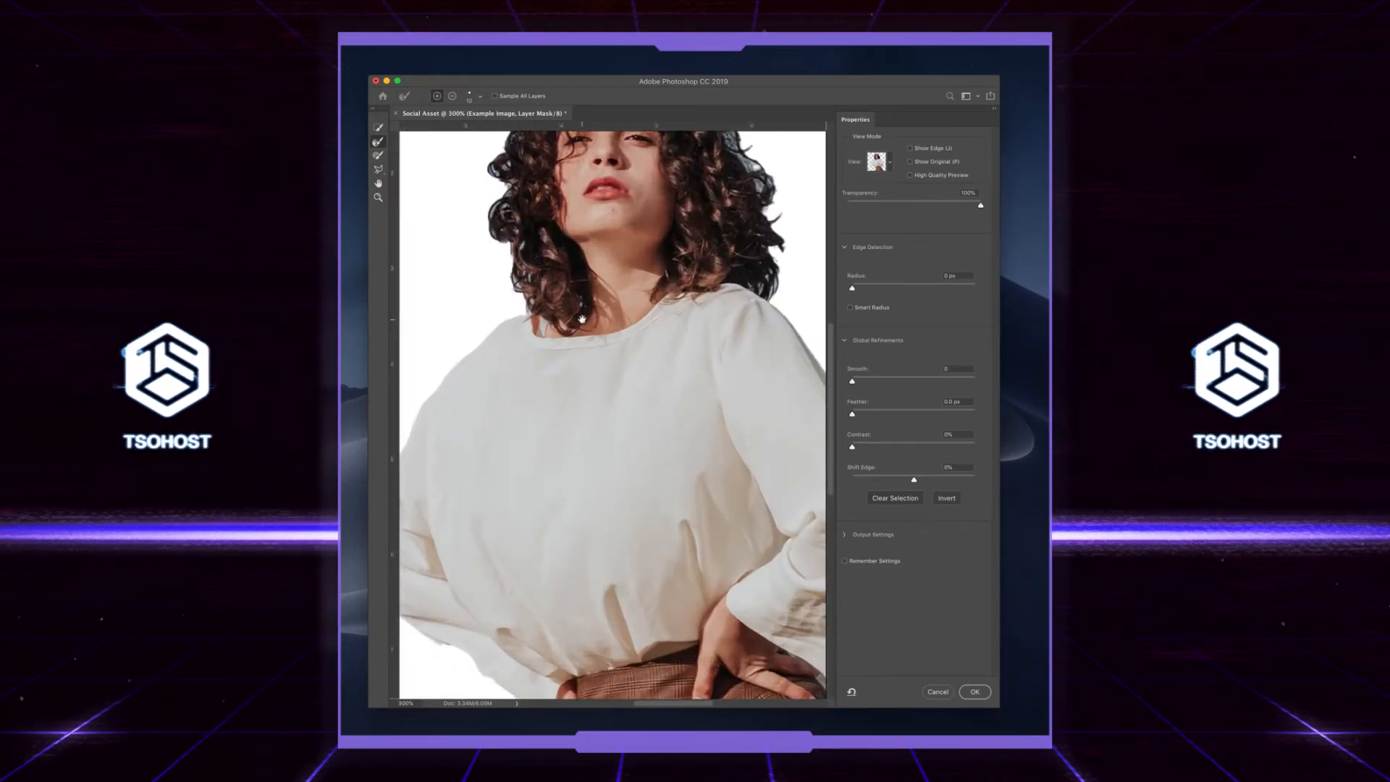
pyautogui.moveTo(583, 319); pyautogui.dragTo(581, 536)
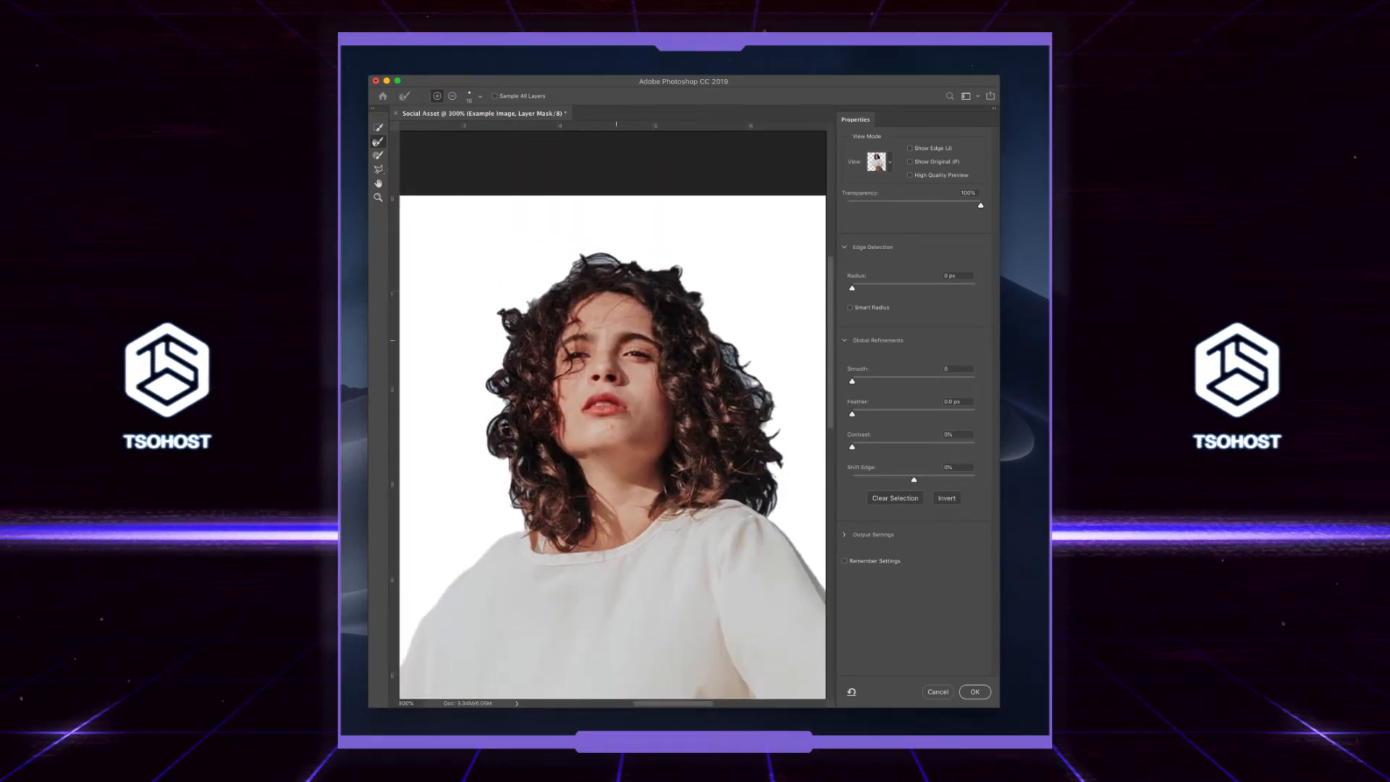
pyautogui.moveTo(574, 255)
pyautogui.mouseDown()
pyautogui.moveTo(656, 268)
pyautogui.moveTo(717, 332)
pyautogui.moveTo(772, 463)
pyautogui.mouseUp()
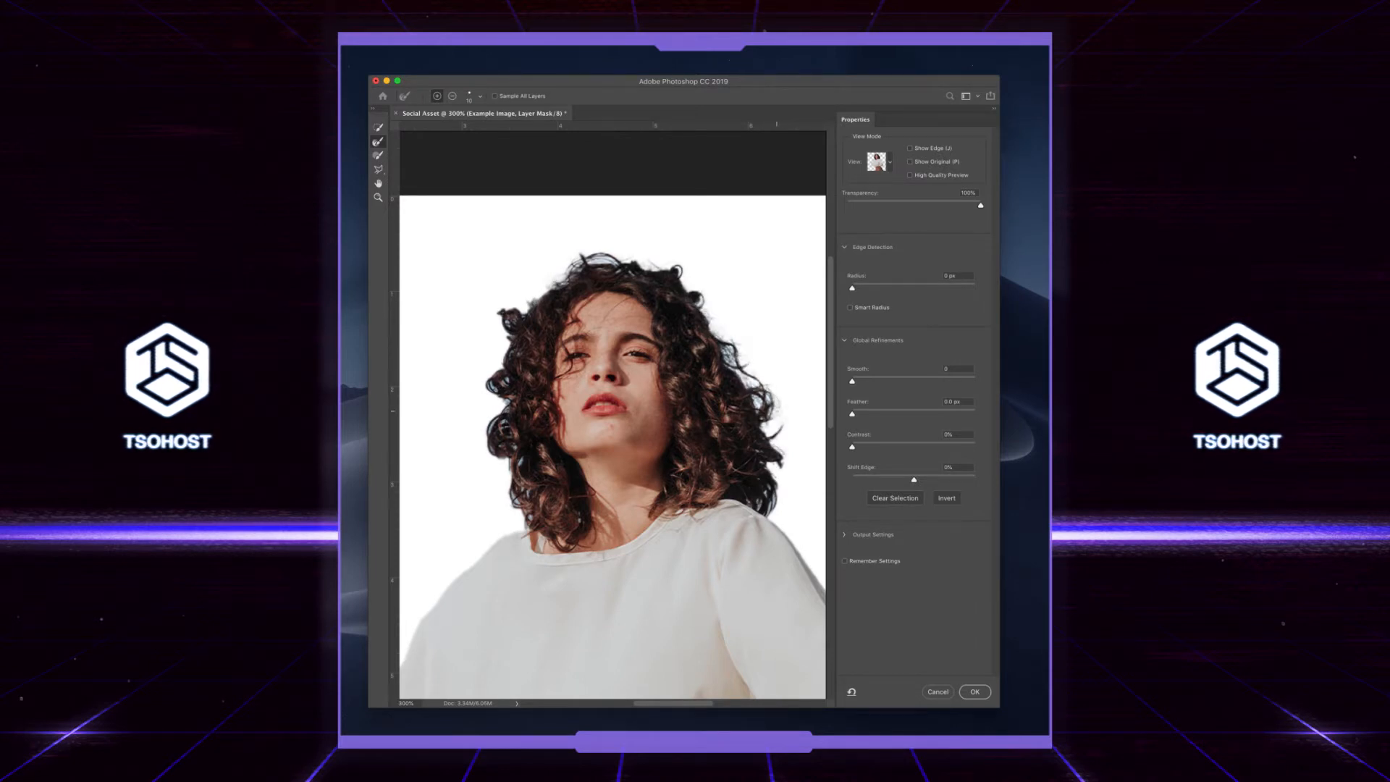
pyautogui.moveTo(776, 412)
pyautogui.mouseDown()
pyautogui.moveTo(773, 492)
pyautogui.moveTo(758, 507)
pyautogui.mouseUp()
pyautogui.moveTo(594, 259)
pyautogui.mouseDown()
pyautogui.moveTo(533, 300)
pyautogui.moveTo(510, 341)
pyautogui.moveTo(493, 438)
pyautogui.moveTo(503, 428)
pyautogui.mouseUp()
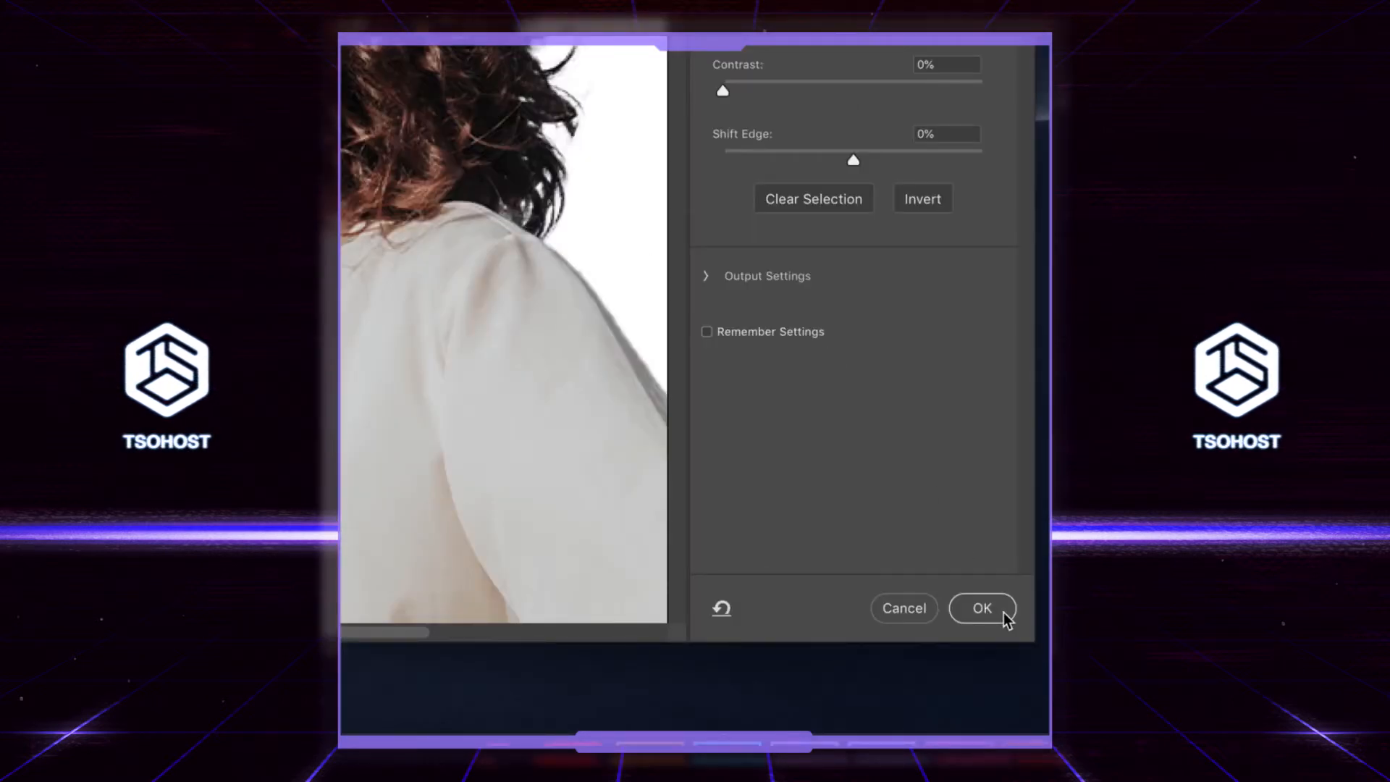
pyautogui.click(1003, 612)
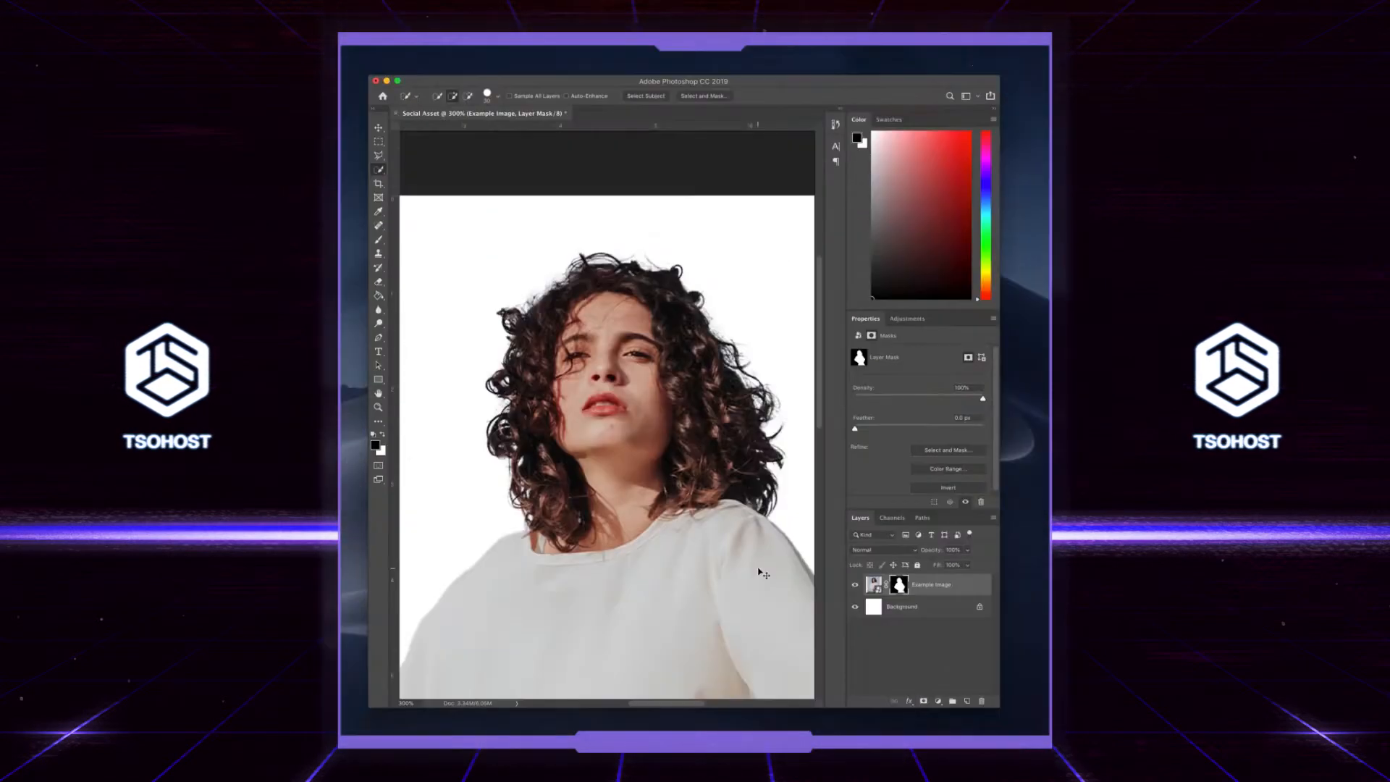
pyautogui.press('super+1')
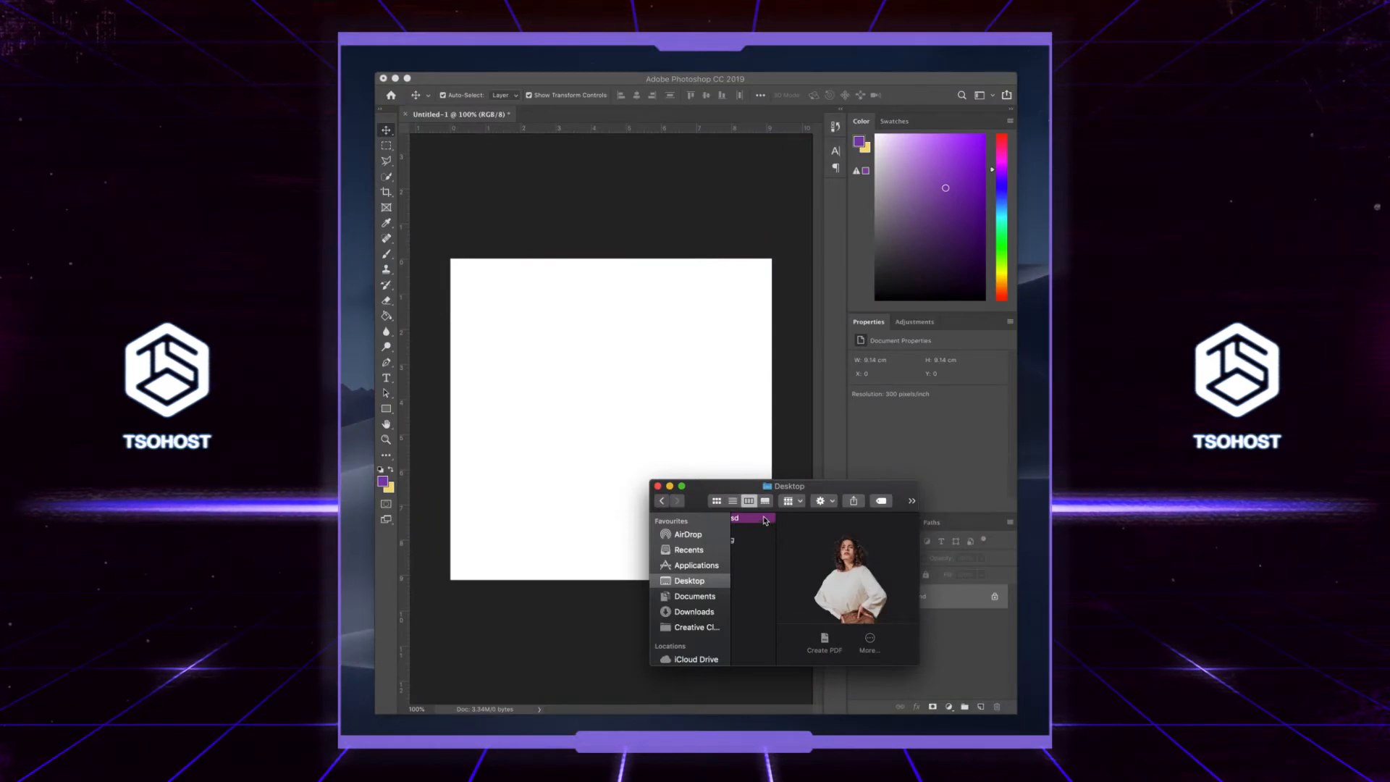
# - Place the Woman Cut Out PSD from the Desktop folder into the blank Untitled-1 document
pyautogui.moveTo(764, 519); pyautogui.dragTo(650, 369)
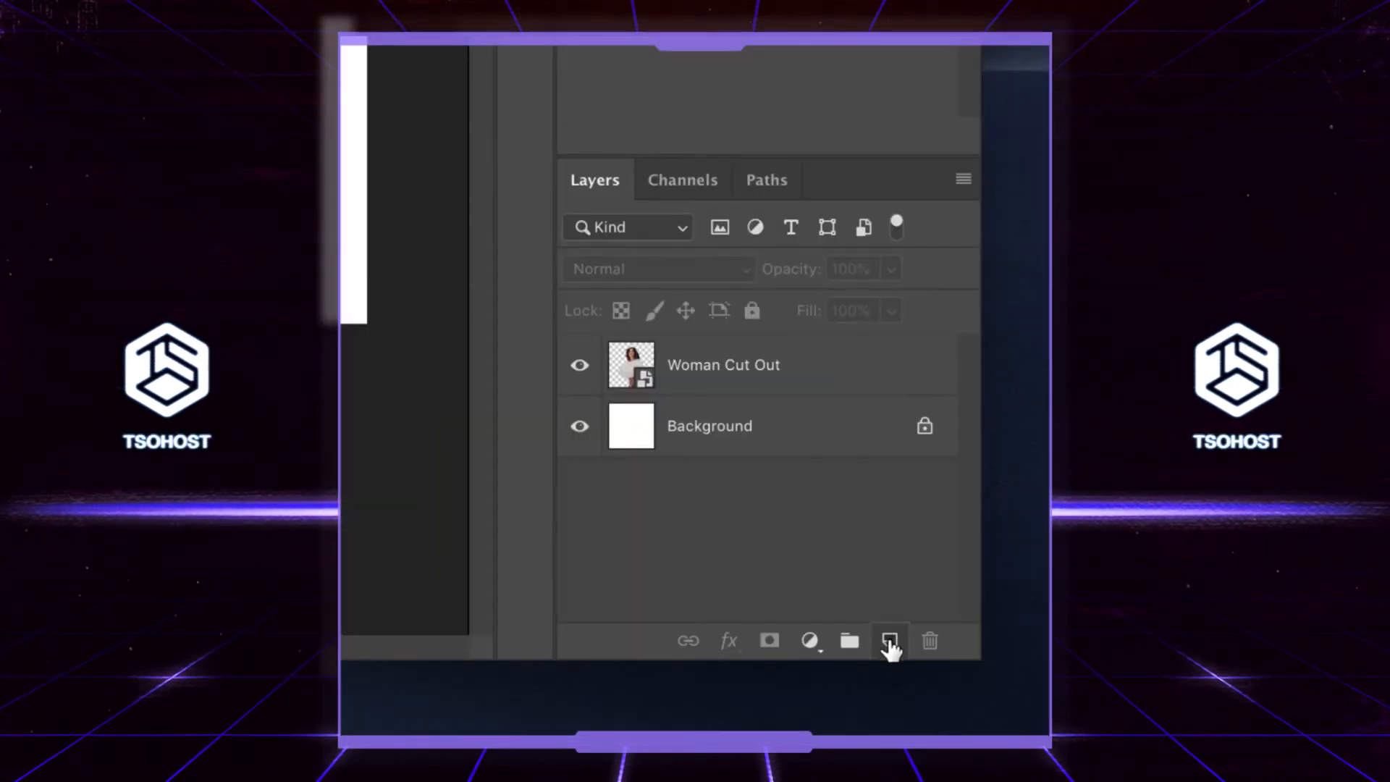
# - Add a new layer beneath the Woman Cut Out layer and fill it with magenta ce2cbd
pyautogui.click(890, 650)
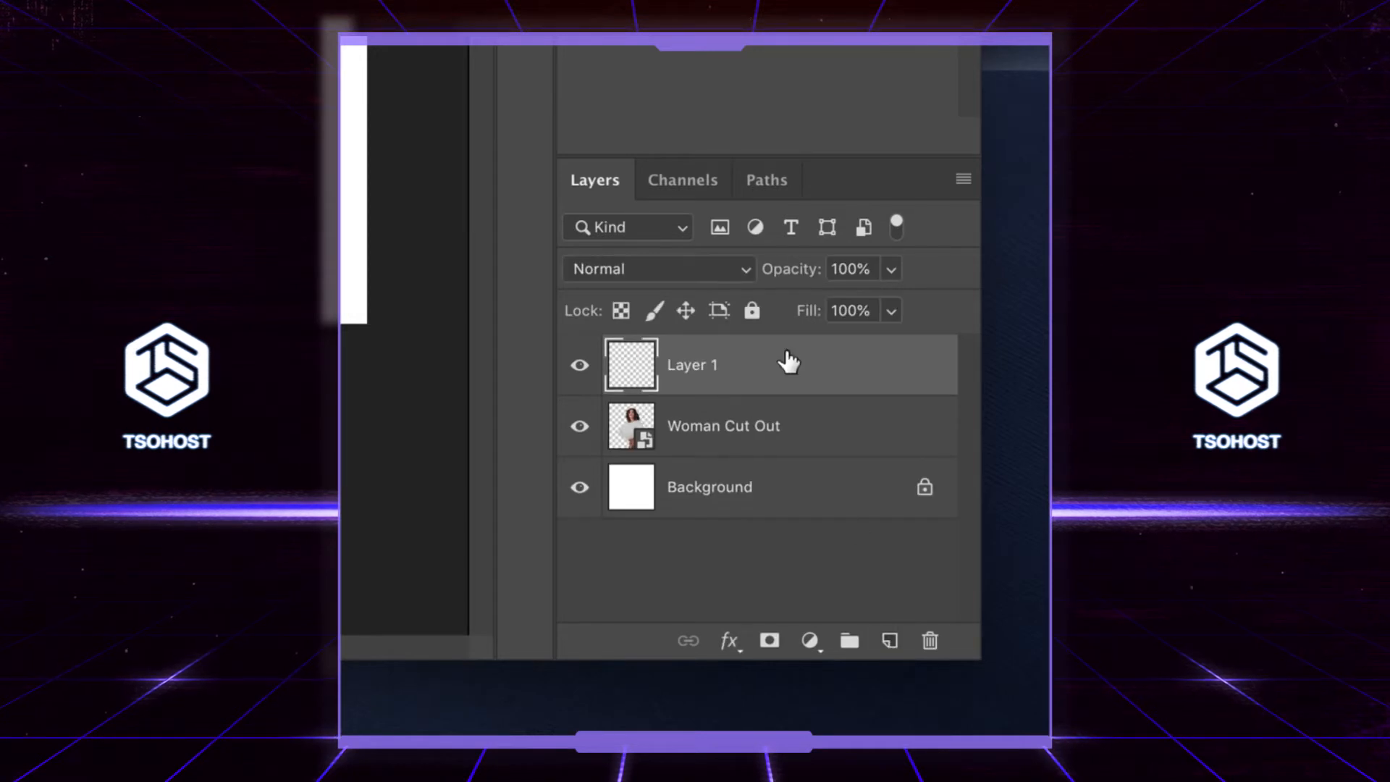
pyautogui.moveTo(785, 360); pyautogui.dragTo(785, 451)
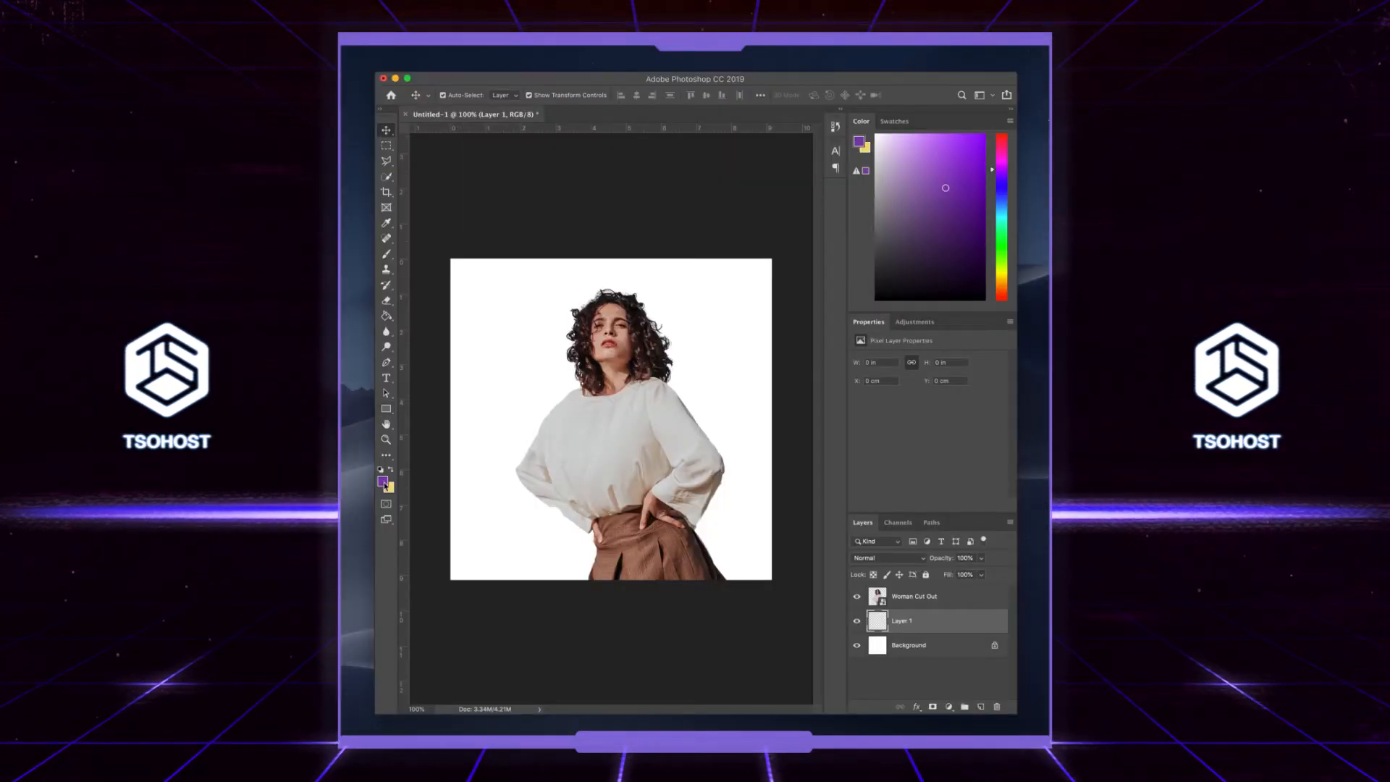
pyautogui.click(383, 482)
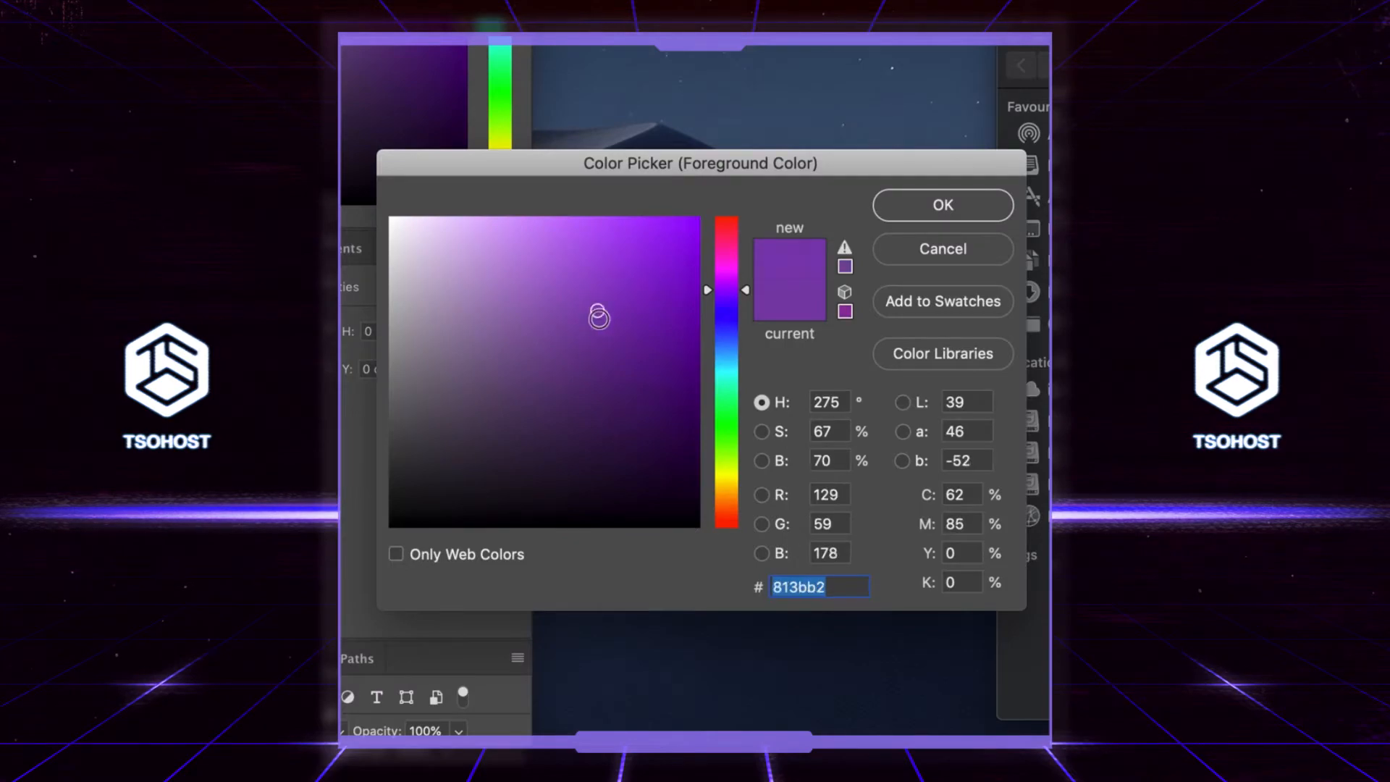
pyautogui.click(607, 326)
pyautogui.moveTo(727, 291)
pyautogui.mouseDown()
pyautogui.moveTo(730, 457)
pyautogui.moveTo(725, 288)
pyautogui.mouseUp()
pyautogui.moveTo(623, 318)
pyautogui.mouseDown()
pyautogui.moveTo(606, 323)
pyautogui.moveTo(633, 279)
pyautogui.mouseUp()
pyautogui.click(728, 276)
pyautogui.click(732, 265)
pyautogui.click(636, 288)
pyautogui.moveTo(633, 279); pyautogui.dragTo(632, 275)
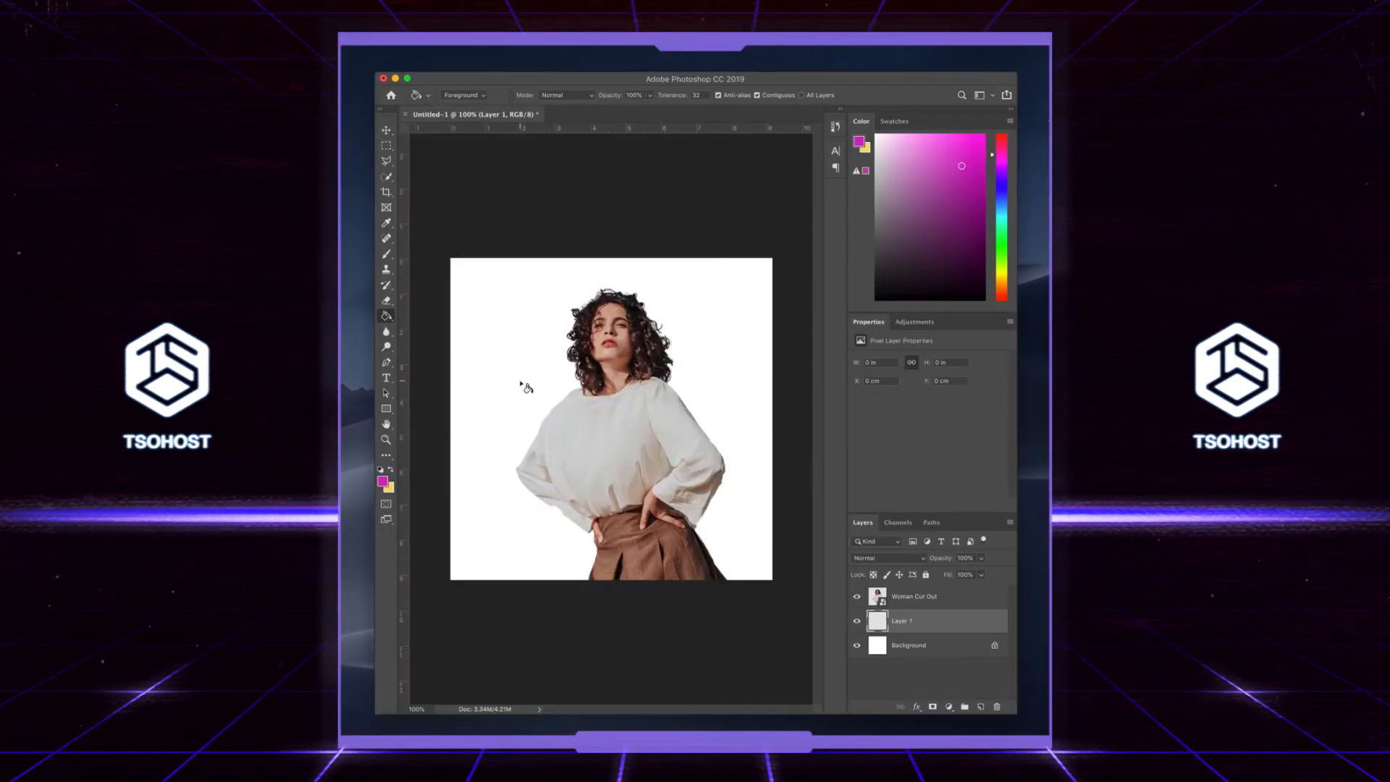
pyautogui.click(520, 384)
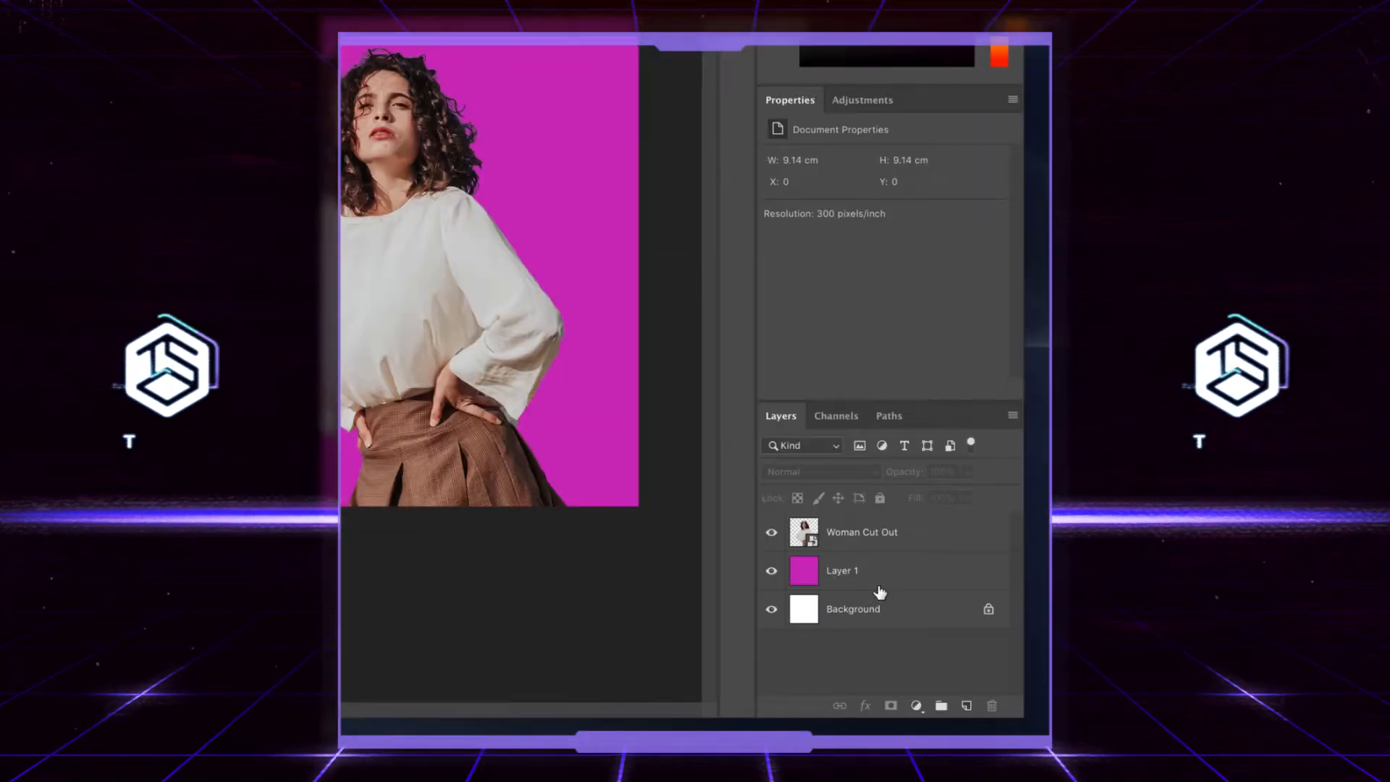
# - Rename the magenta layer as BG and lock it completely
pyautogui.doubleClick(901, 621)
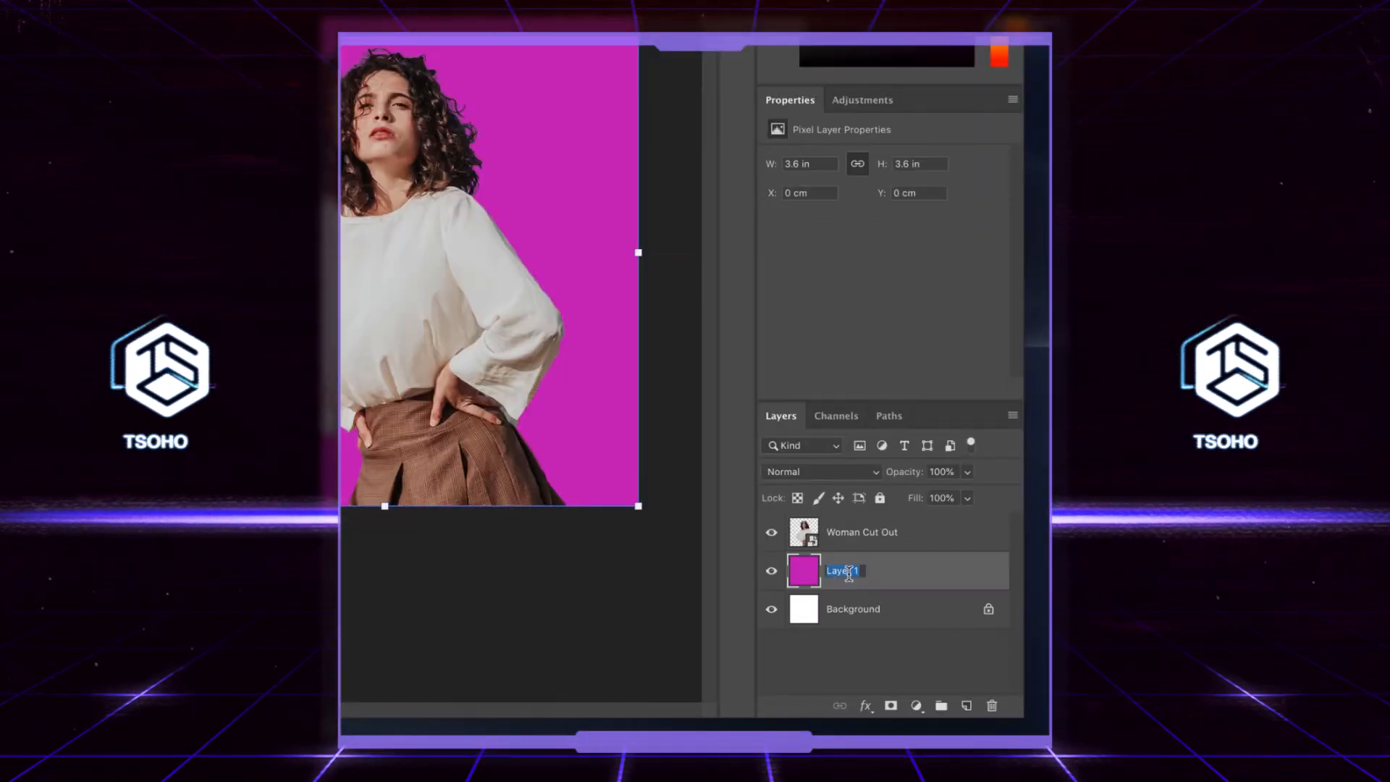
pyautogui.write('BG')
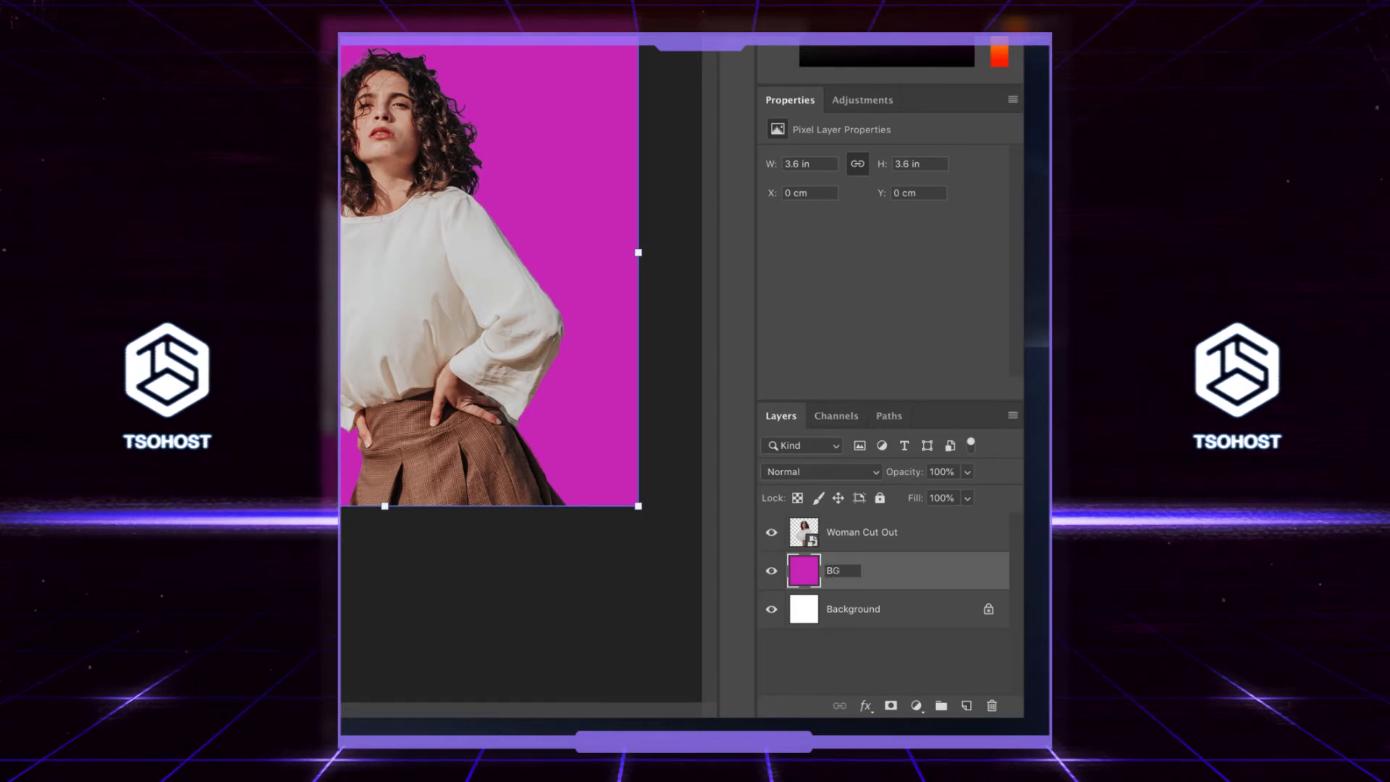
pyautogui.press('Return')
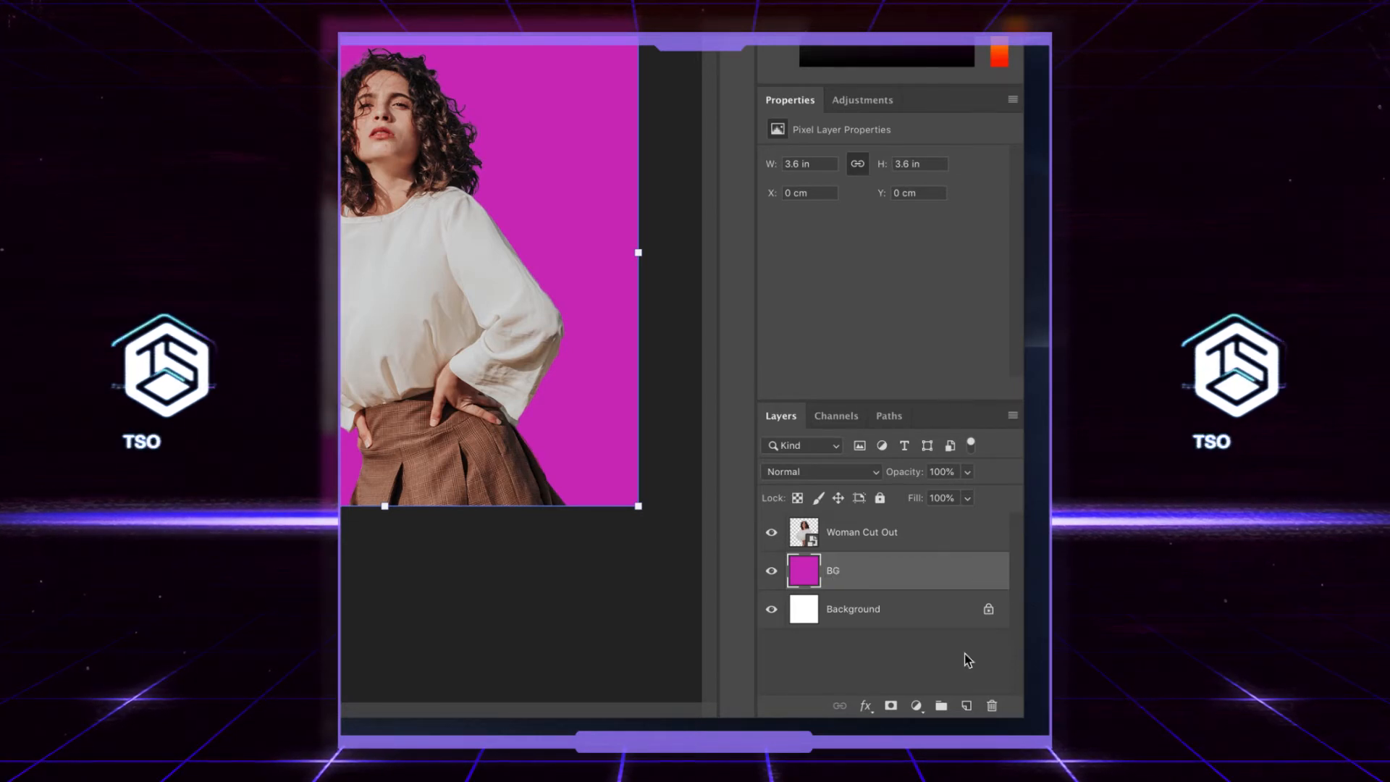
pyautogui.click(880, 498)
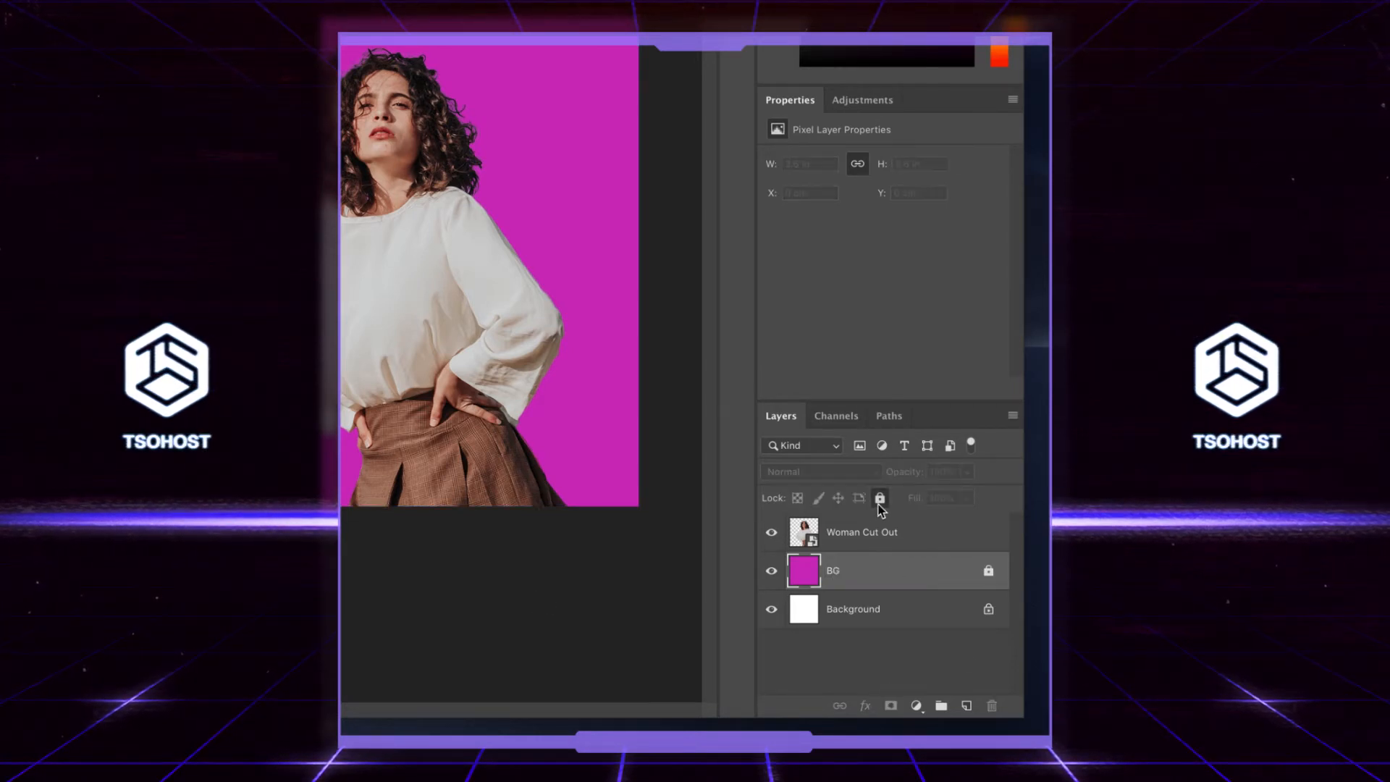
pyautogui.click(834, 681)
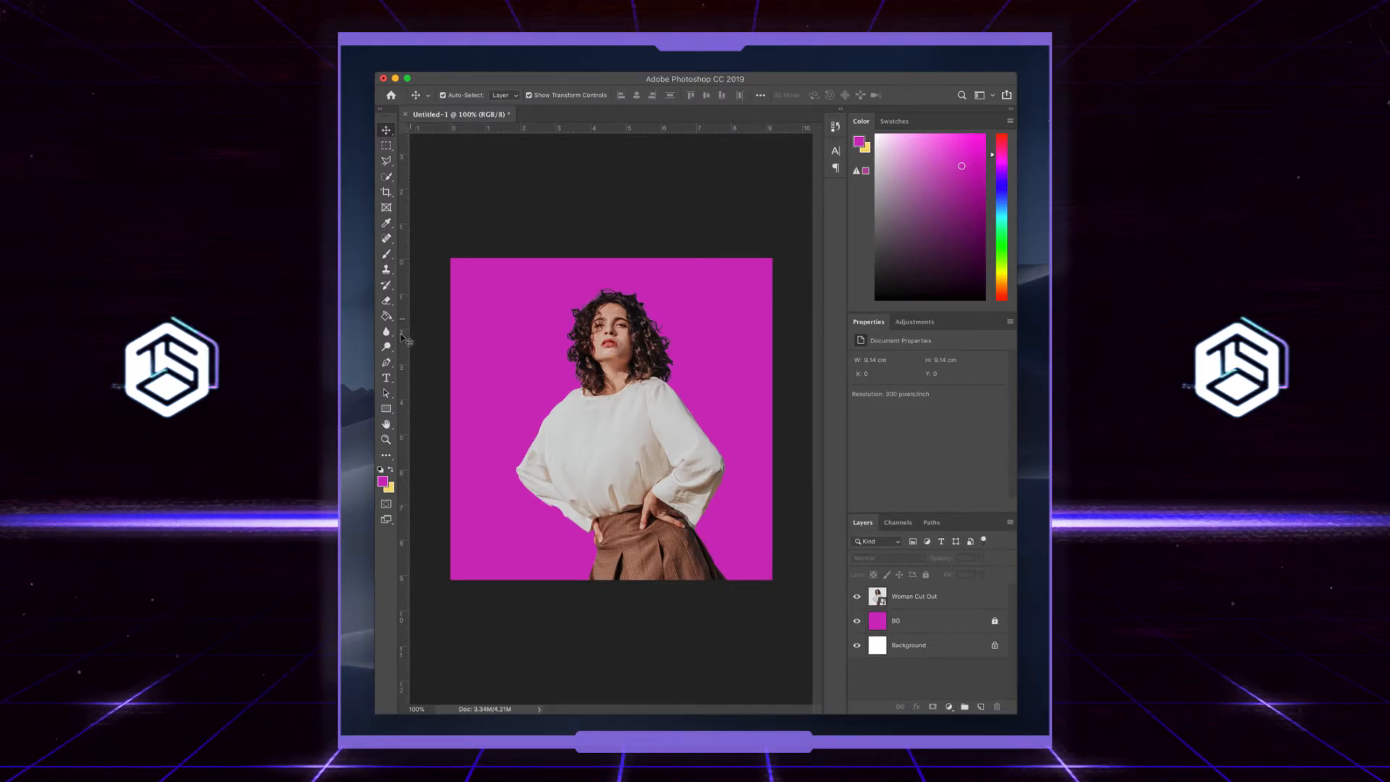
# - Add the text SALE above and beside the woman's head and colour it white (ffffff)
pyautogui.click(386, 377)
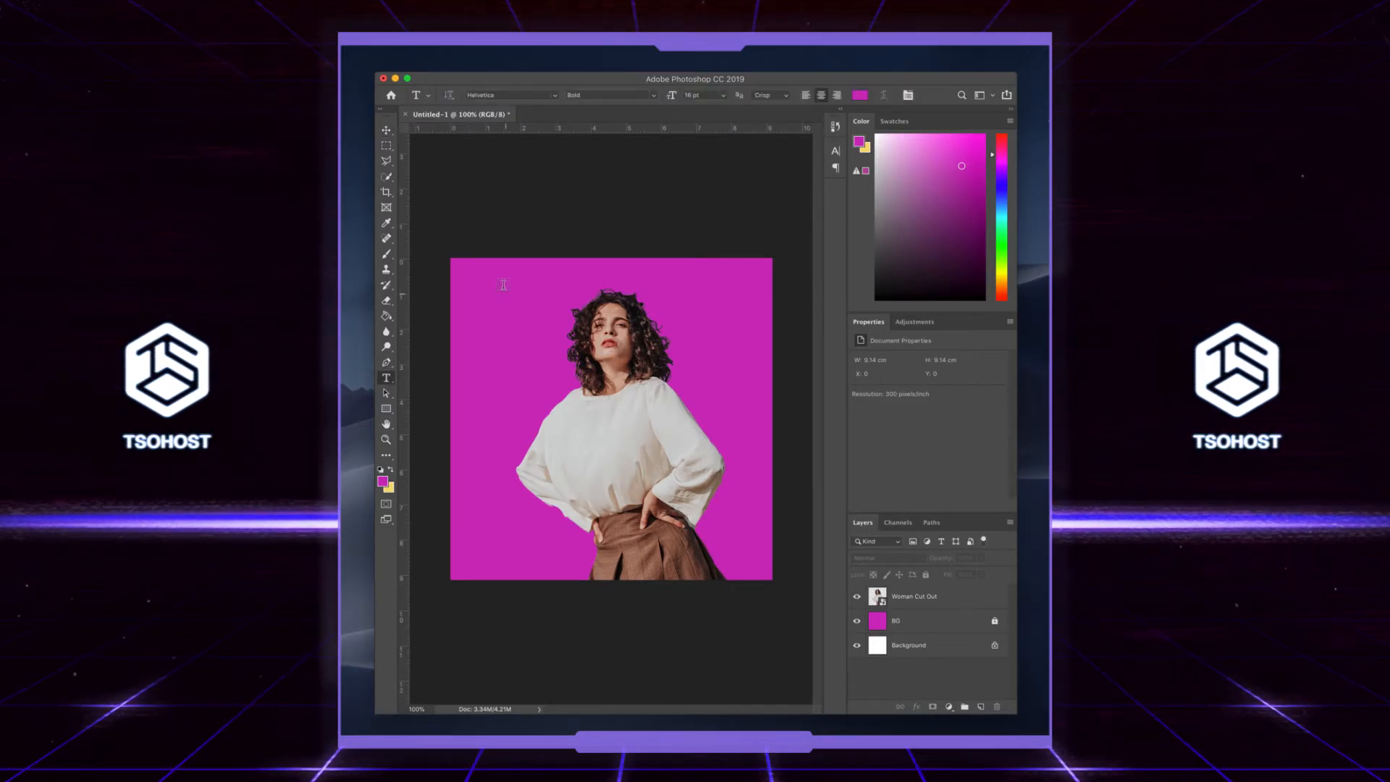
pyautogui.click(499, 288)
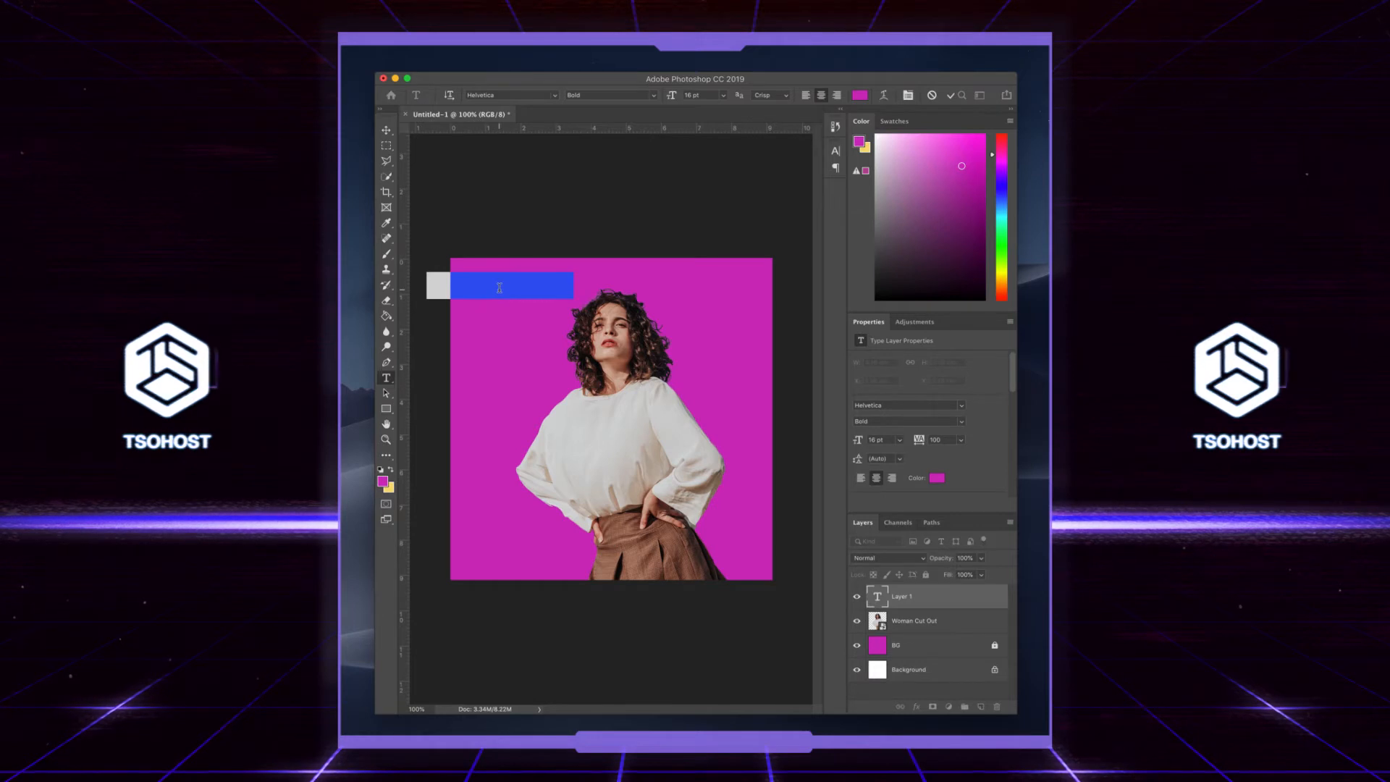
pyautogui.press('BackSpace')
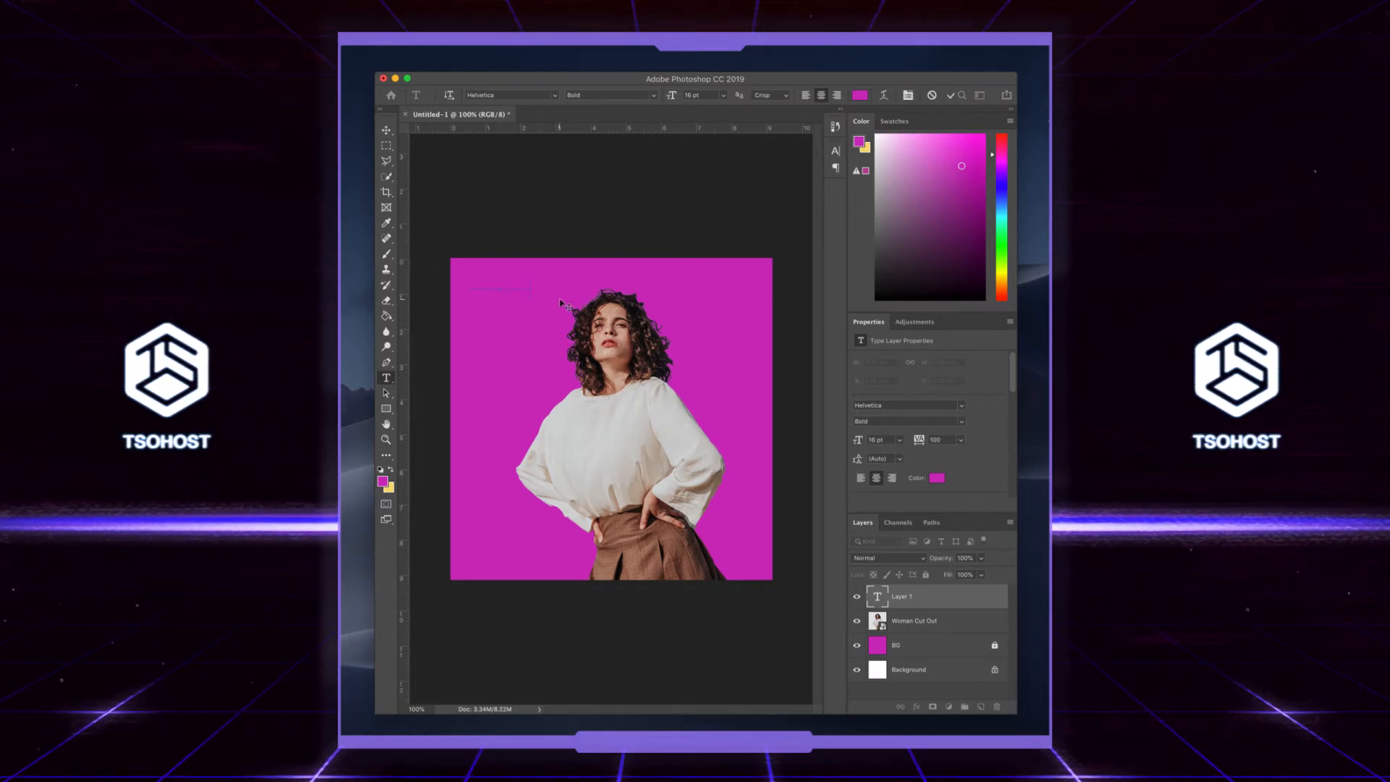
pyautogui.click(386, 130)
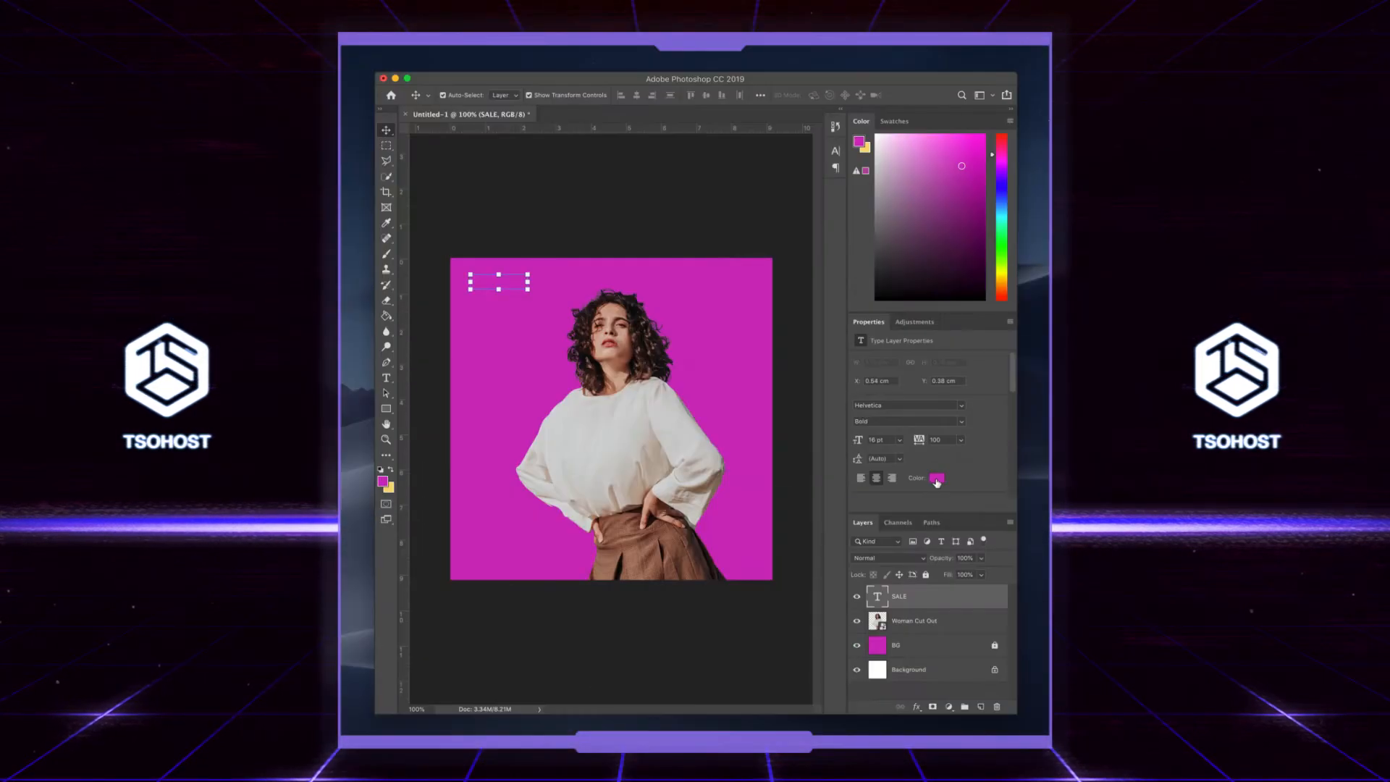
pyautogui.click(938, 479)
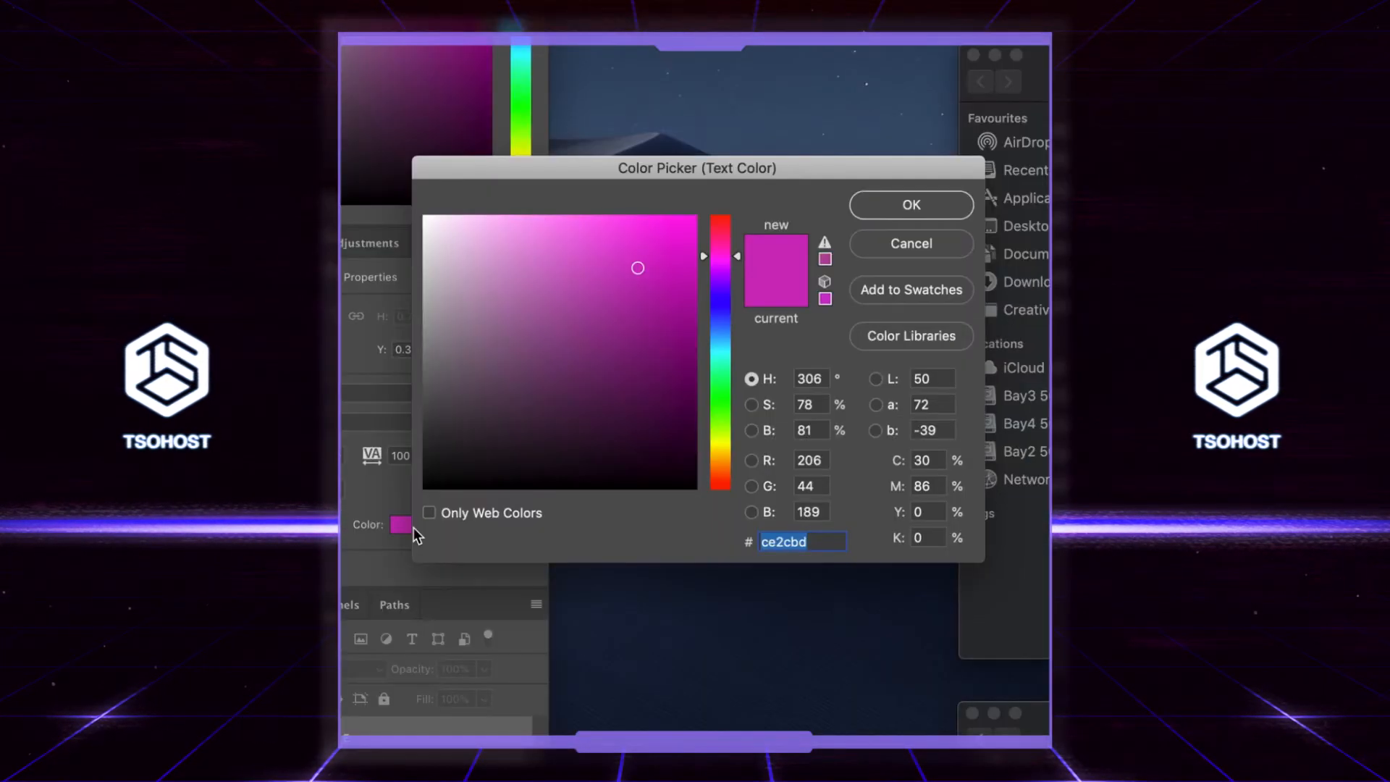
pyautogui.click(948, 310)
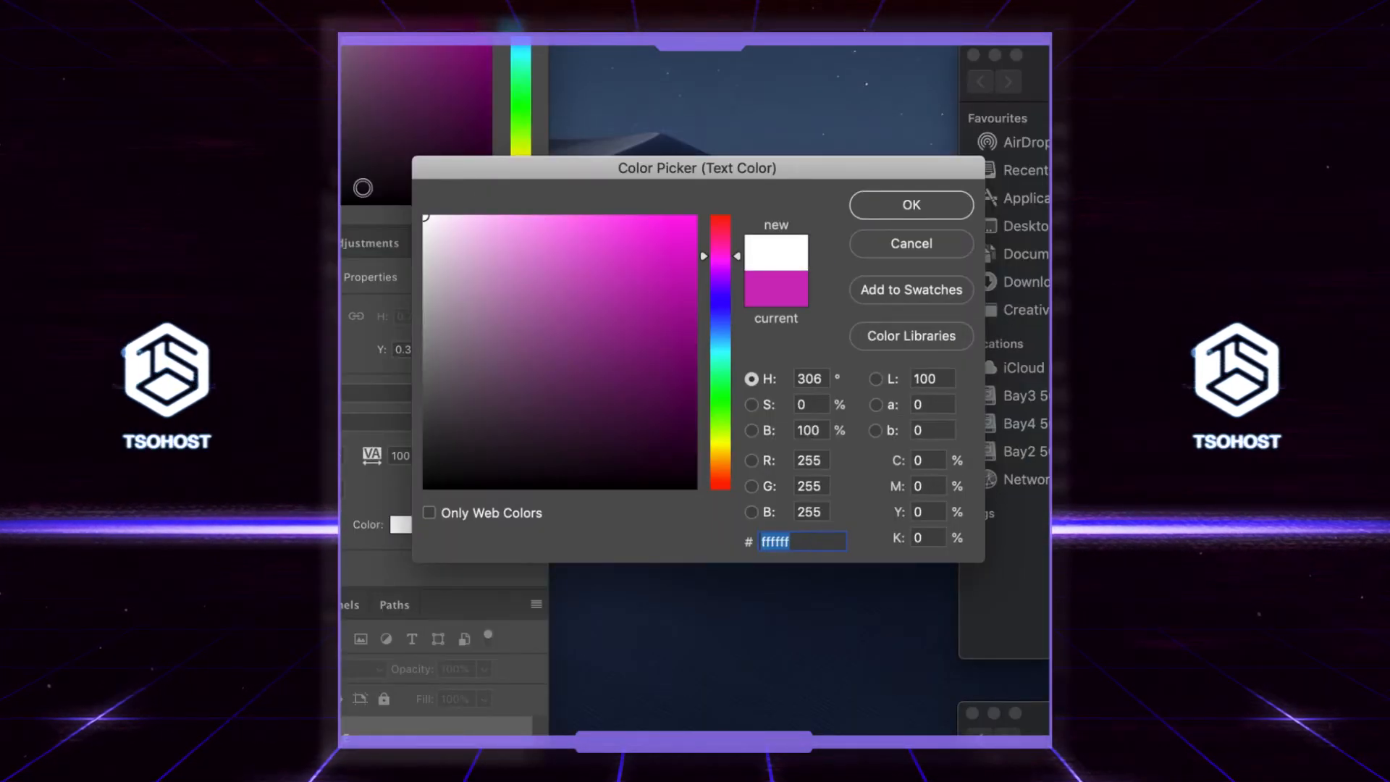
pyautogui.click(935, 205)
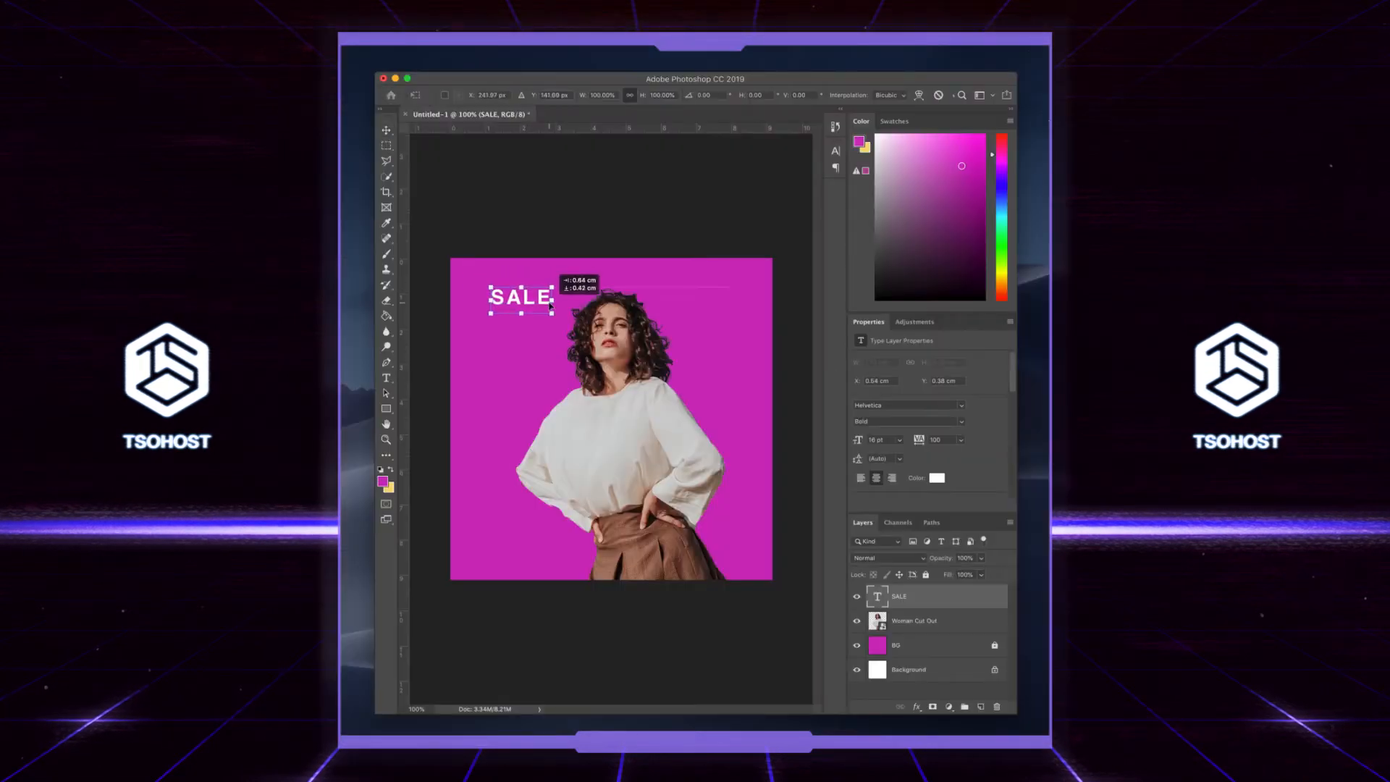
# - Enlarge SALE to about 96 pt across the canvas's upper edge and place its layer beneath Woman Cut Out
pyautogui.moveTo(550, 305); pyautogui.dragTo(791, 391)
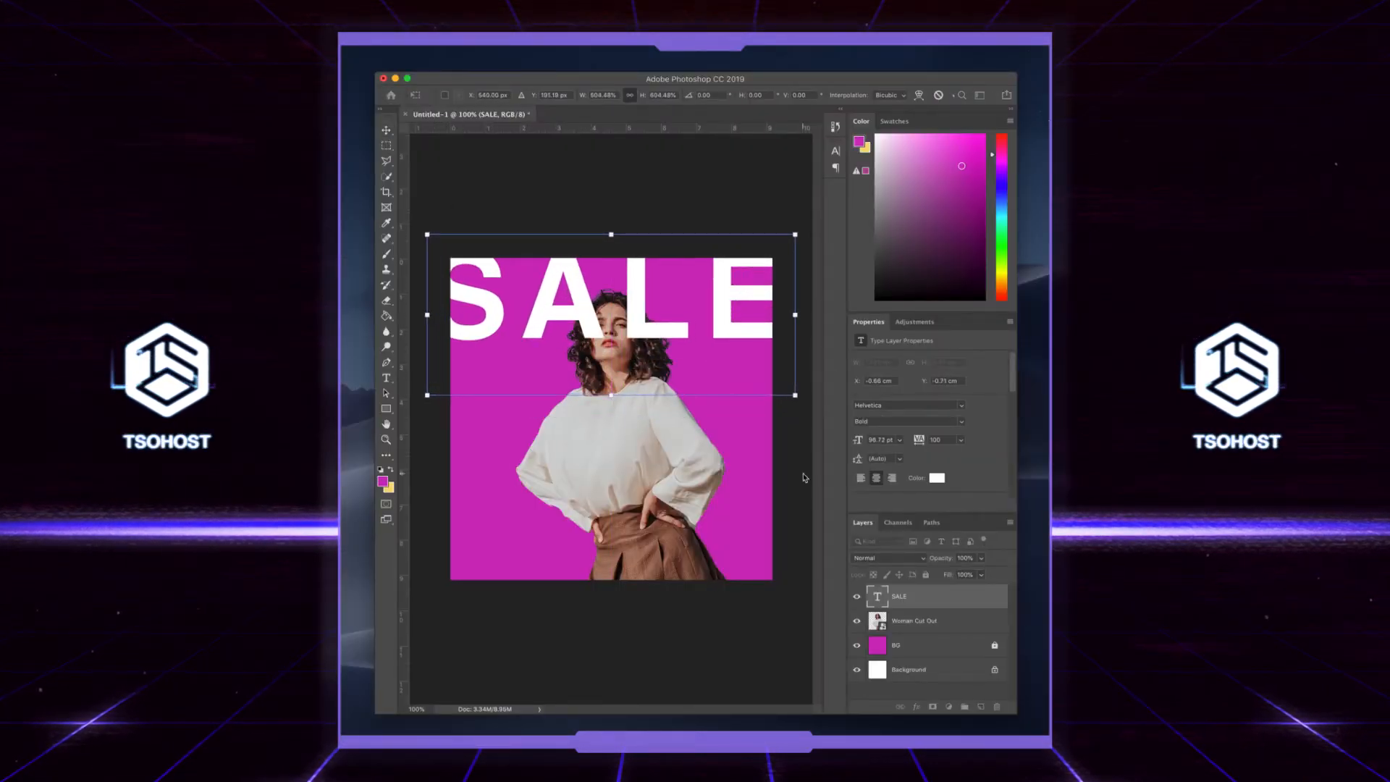
pyautogui.press('Return')
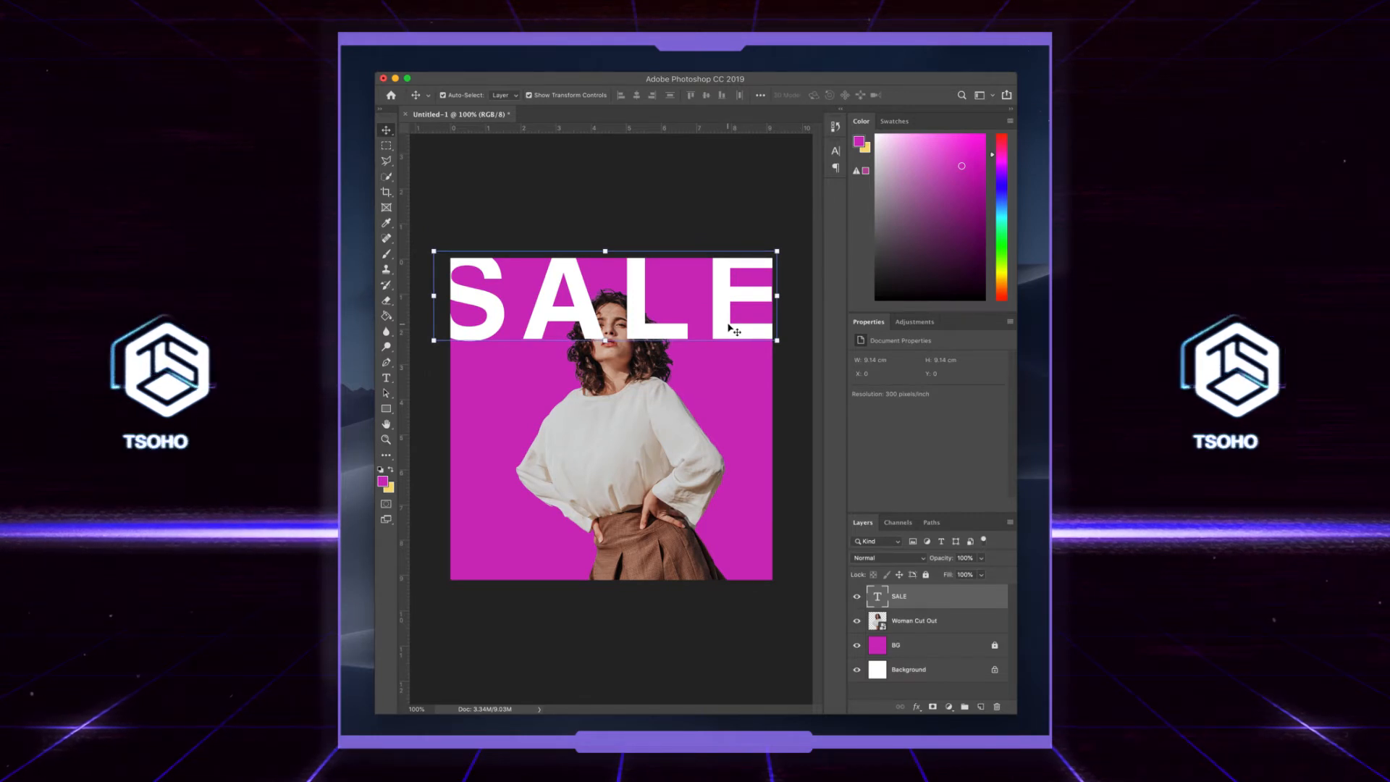
pyautogui.click(928, 597)
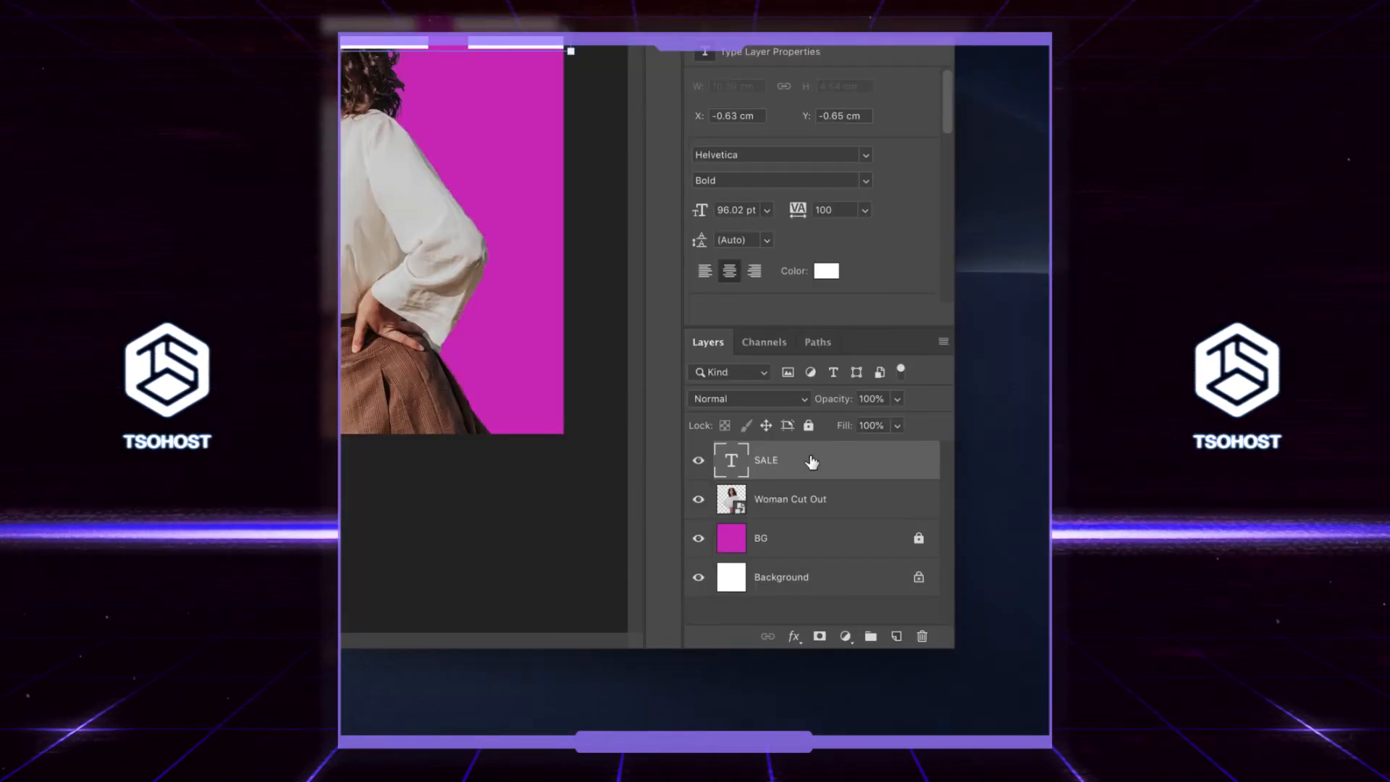
pyautogui.moveTo(831, 462); pyautogui.dragTo(835, 509)
pyautogui.moveTo(834, 509); pyautogui.dragTo(834, 511)
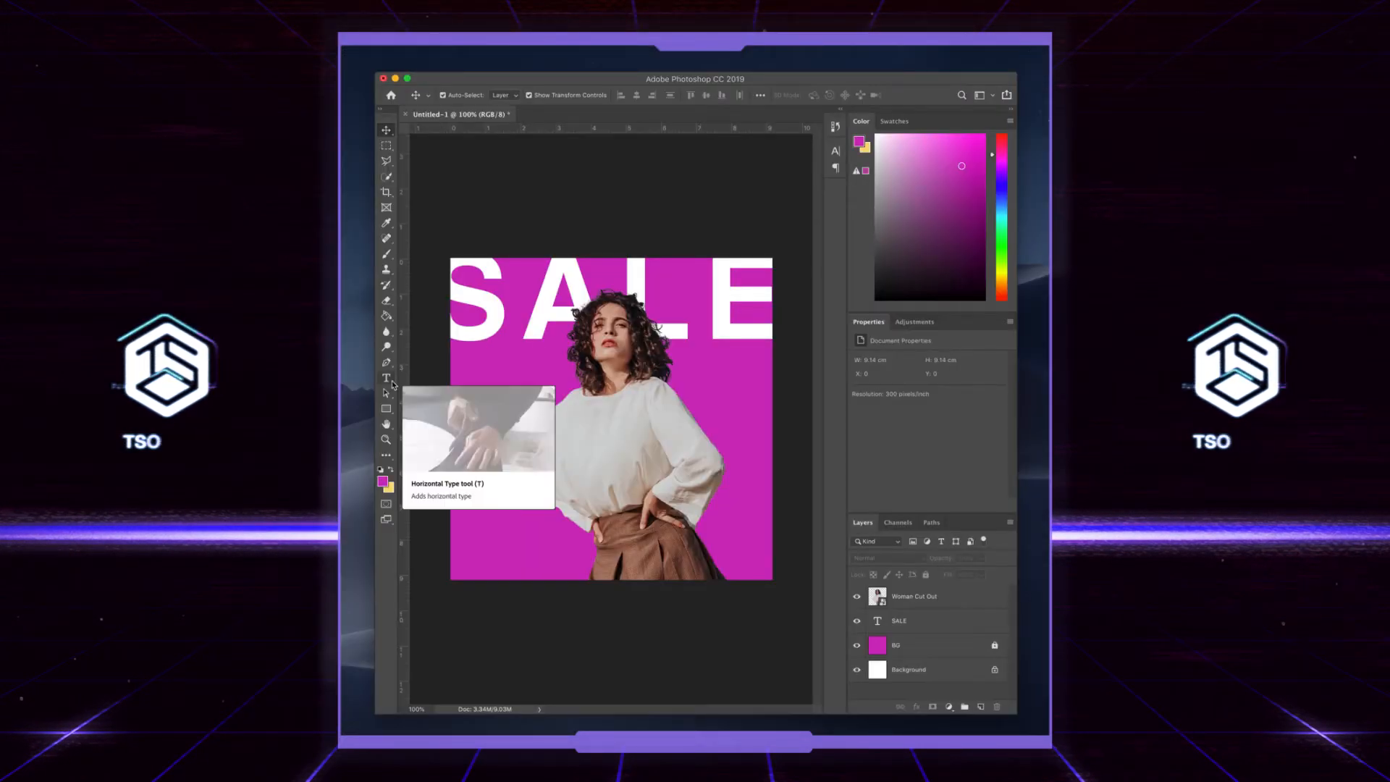
# - Add the text 50% OFF over the lower part of the canvas and set its font to Portia-Mora
pyautogui.click(392, 384)
pyautogui.click(518, 491)
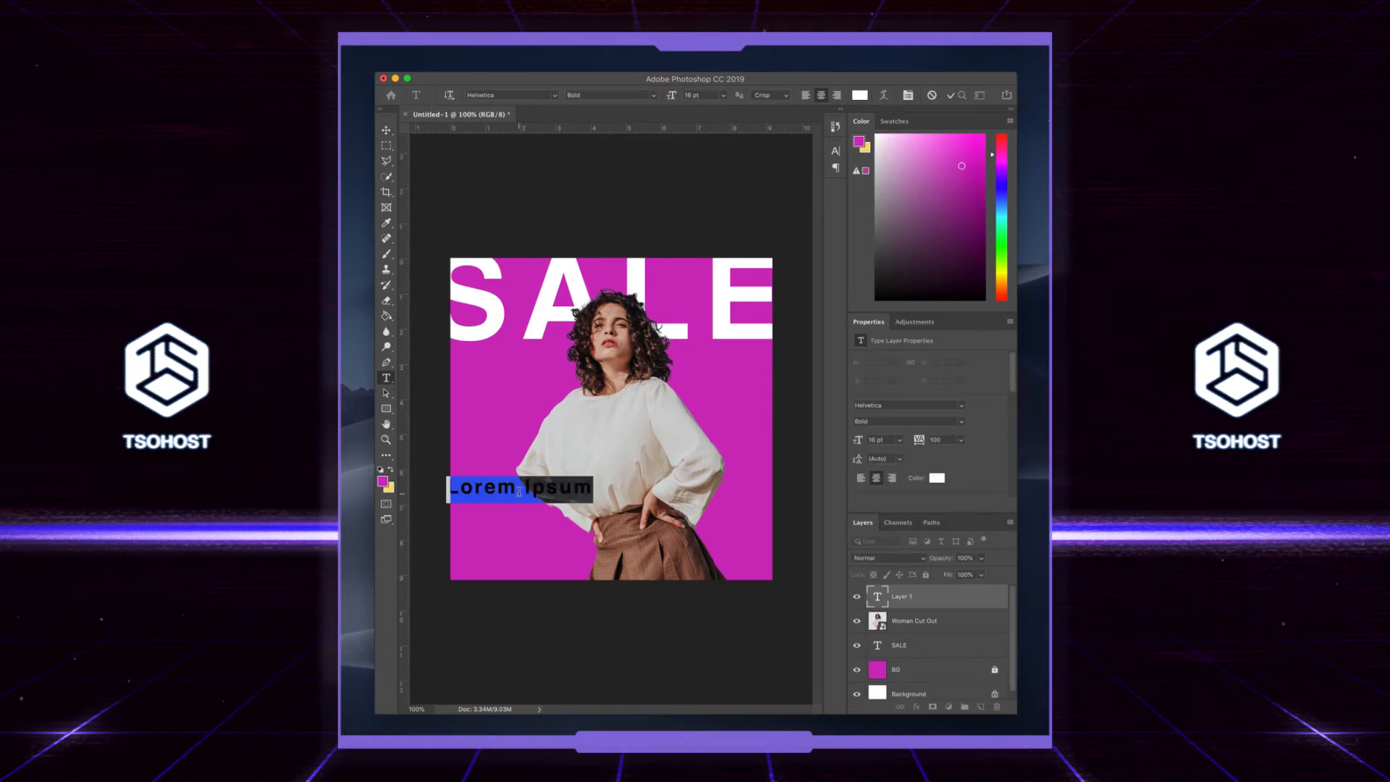
pyautogui.write('50% OFF')
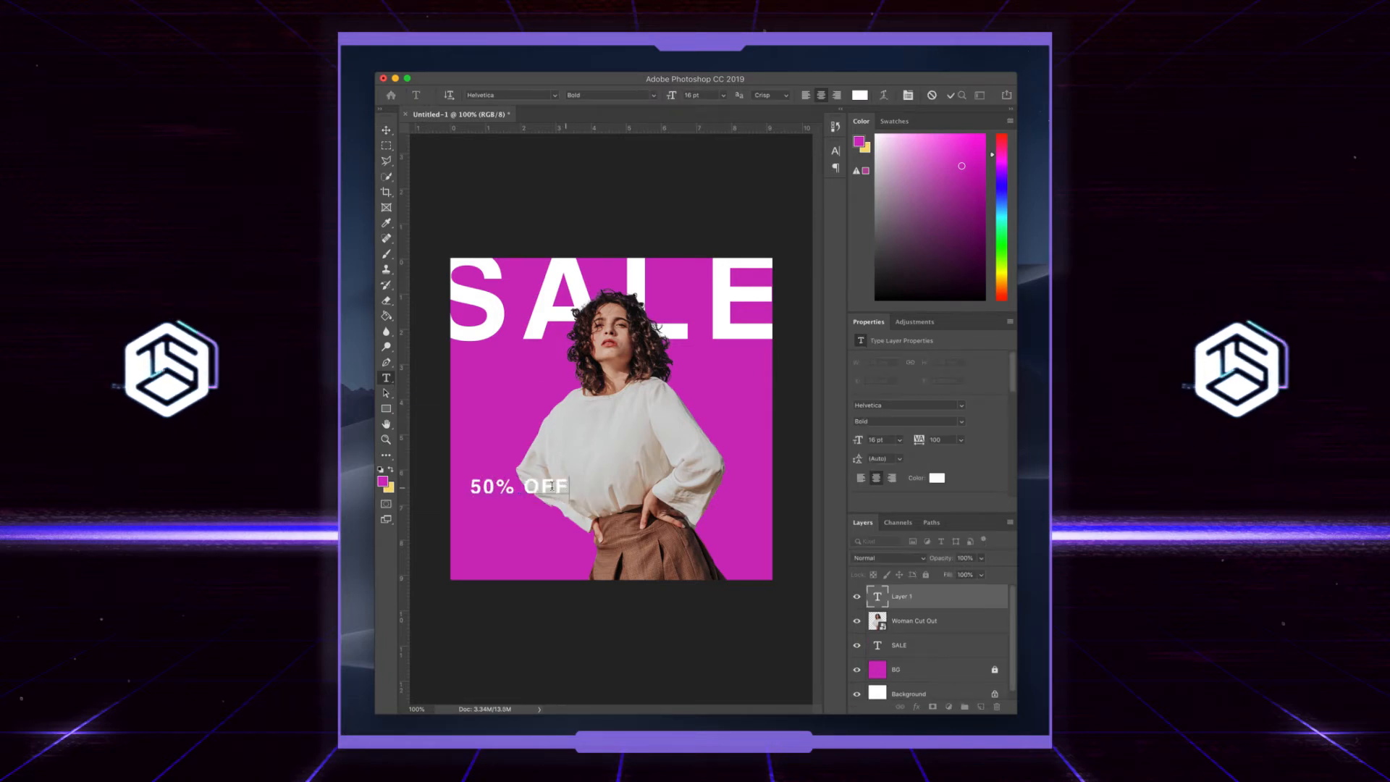
pyautogui.moveTo(569, 487); pyautogui.dragTo(469, 487)
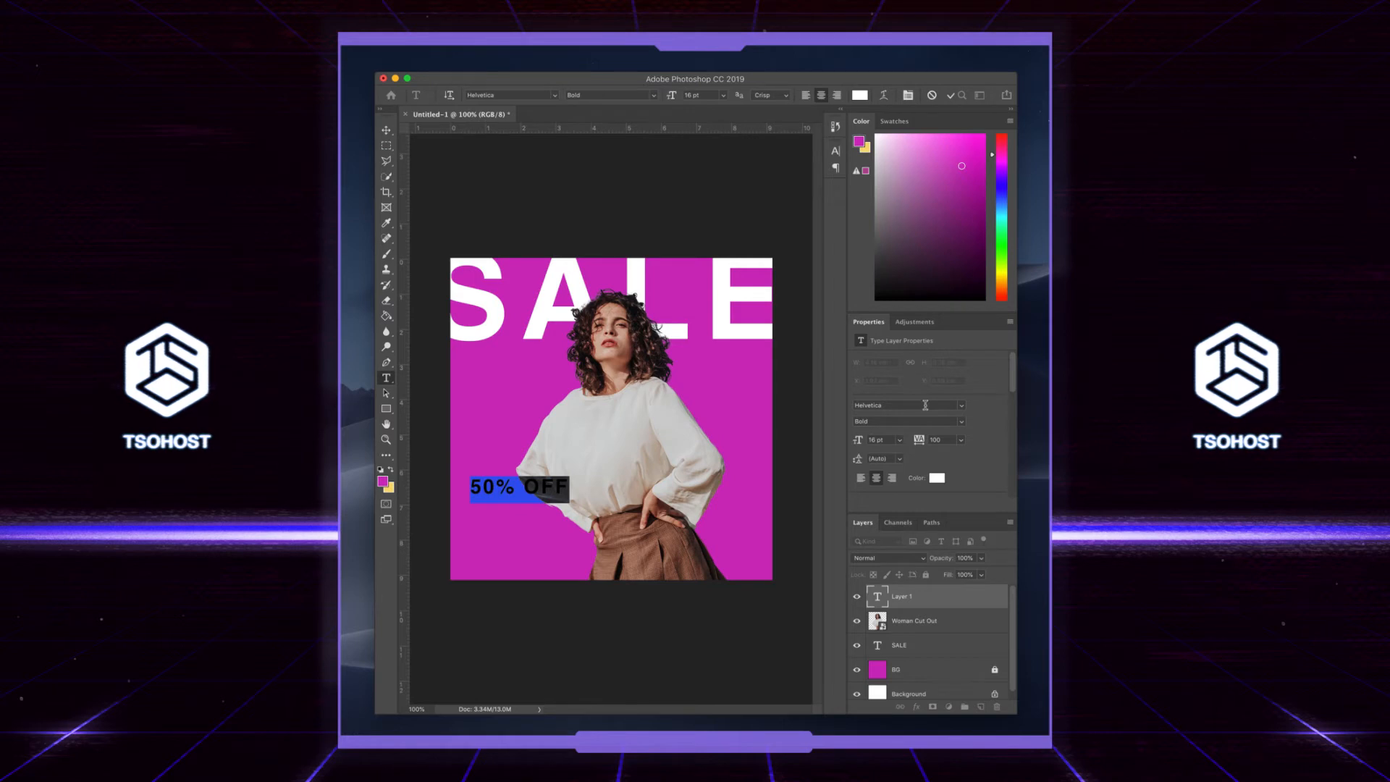
pyautogui.click(963, 407)
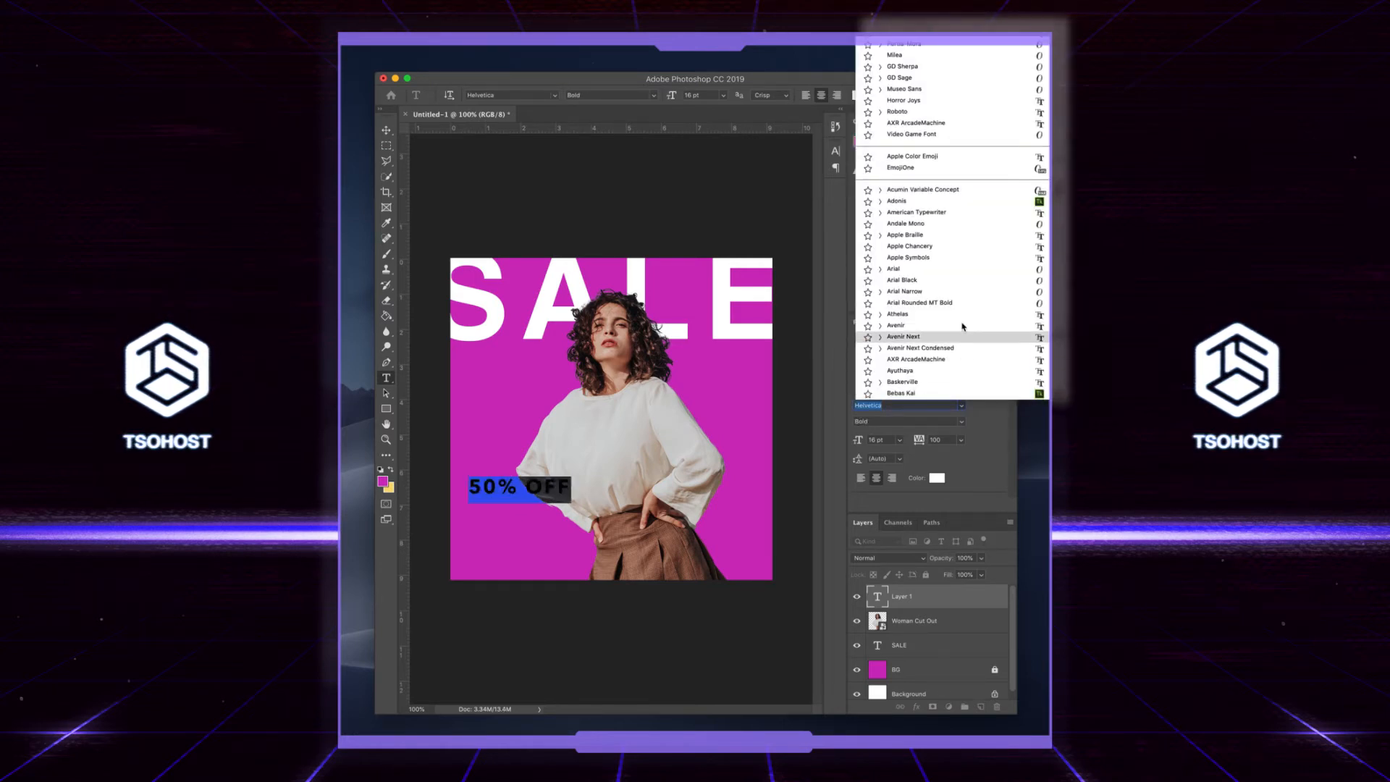
pyautogui.click(953, 45)
pyautogui.click(386, 130)
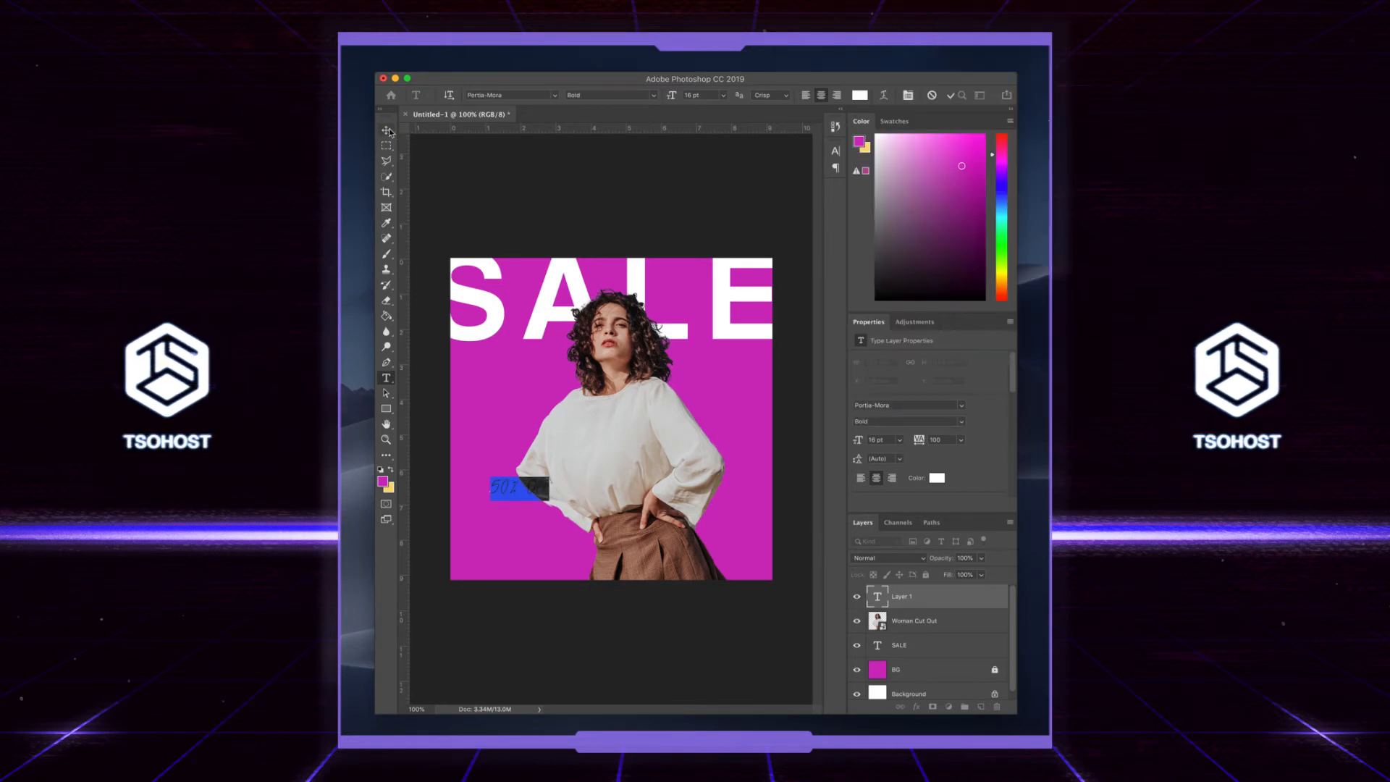
# - Enlarge the 50% OFF text to about 92 pt and position it across the canvas's lower edge
pyautogui.moveTo(550, 488); pyautogui.dragTo(785, 592)
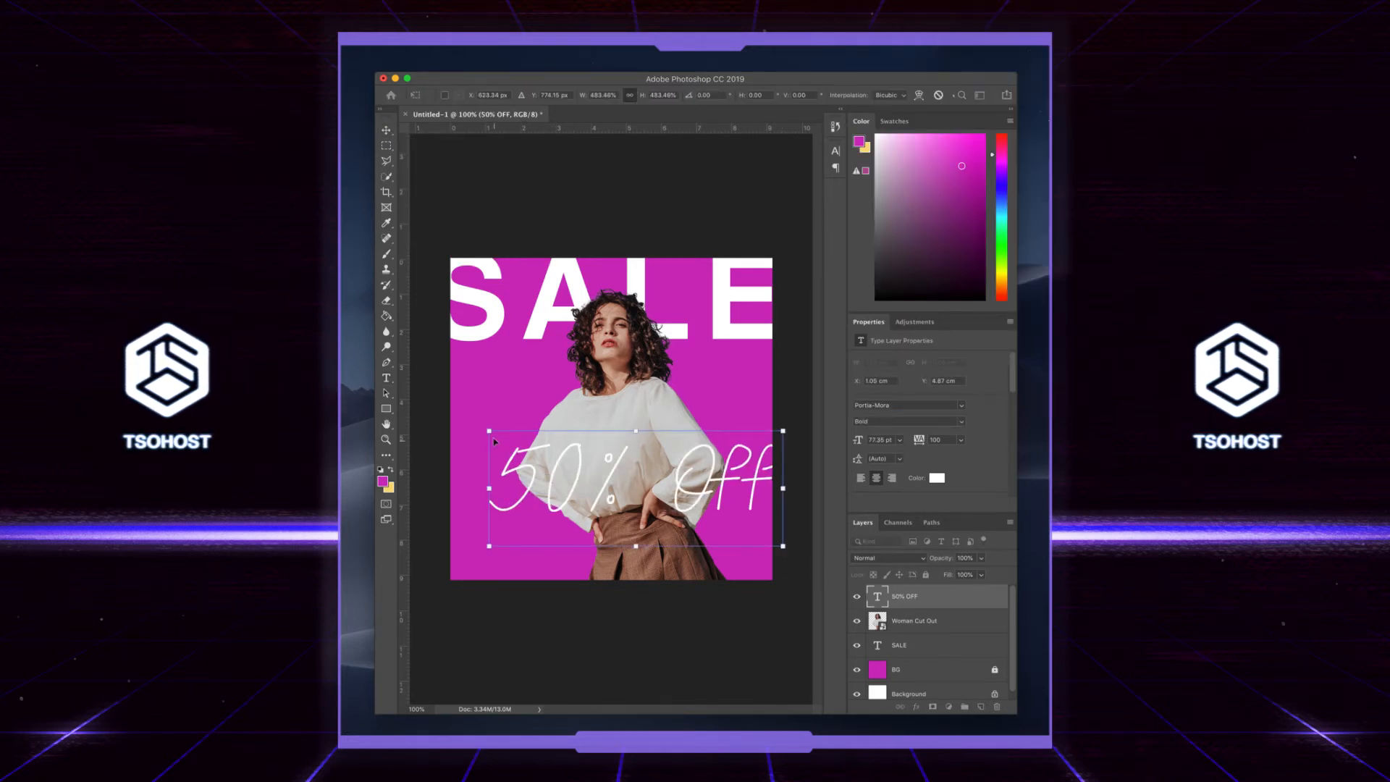
pyautogui.moveTo(489, 432); pyautogui.dragTo(441, 405)
pyautogui.moveTo(712, 476); pyautogui.dragTo(714, 555)
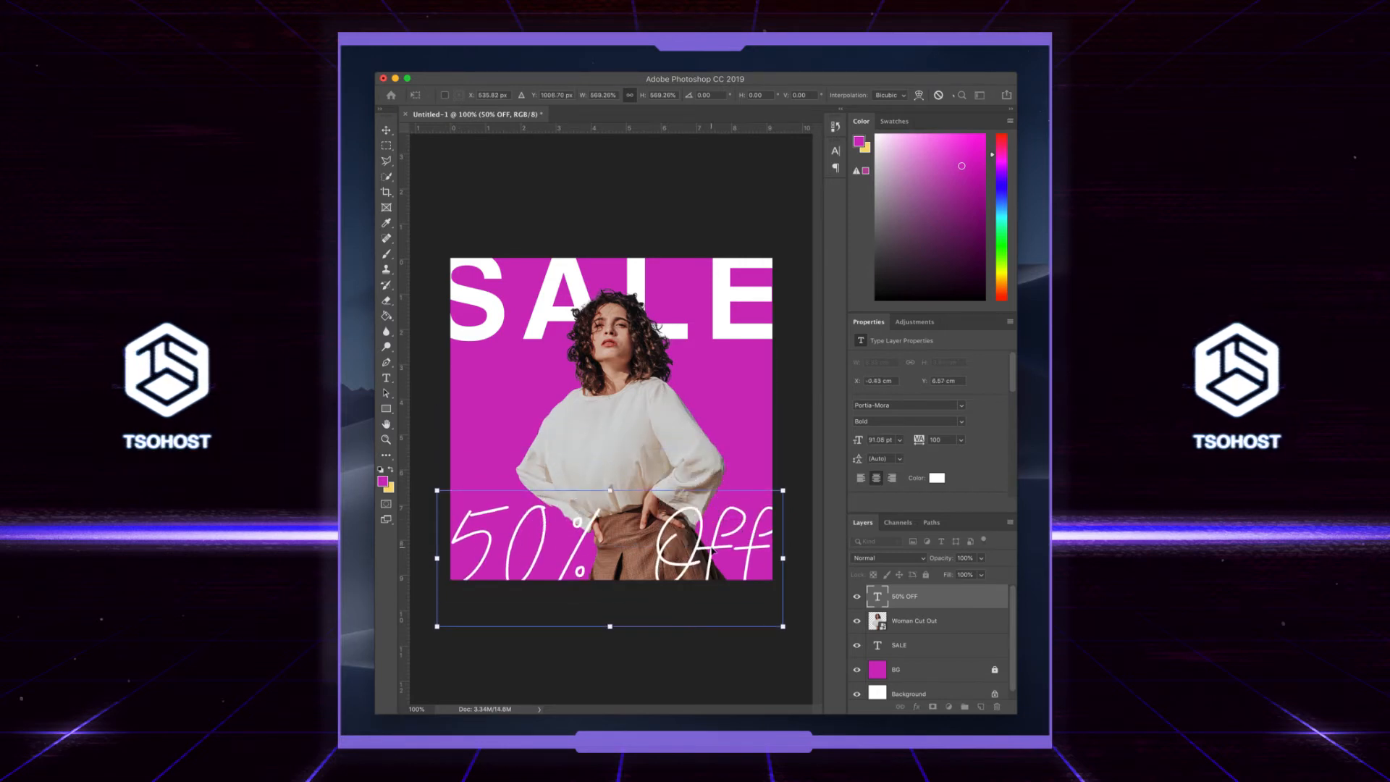
pyautogui.moveTo(437, 490); pyautogui.dragTo(434, 489)
pyautogui.press('Return')
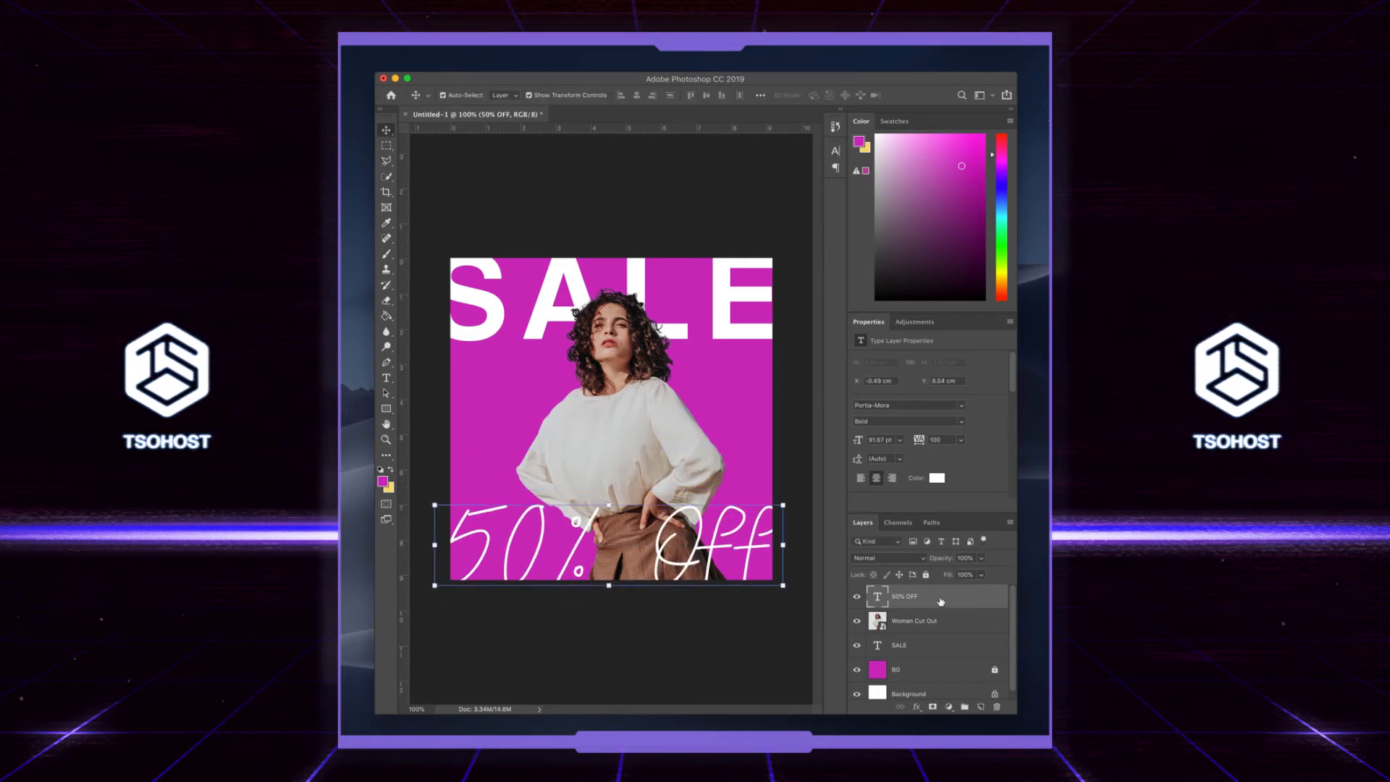
# - Place the 50% OFF layer beneath Woman Cut Out and enlarge its text slightly to about 94 pt
pyautogui.moveTo(965, 600); pyautogui.dragTo(966, 631)
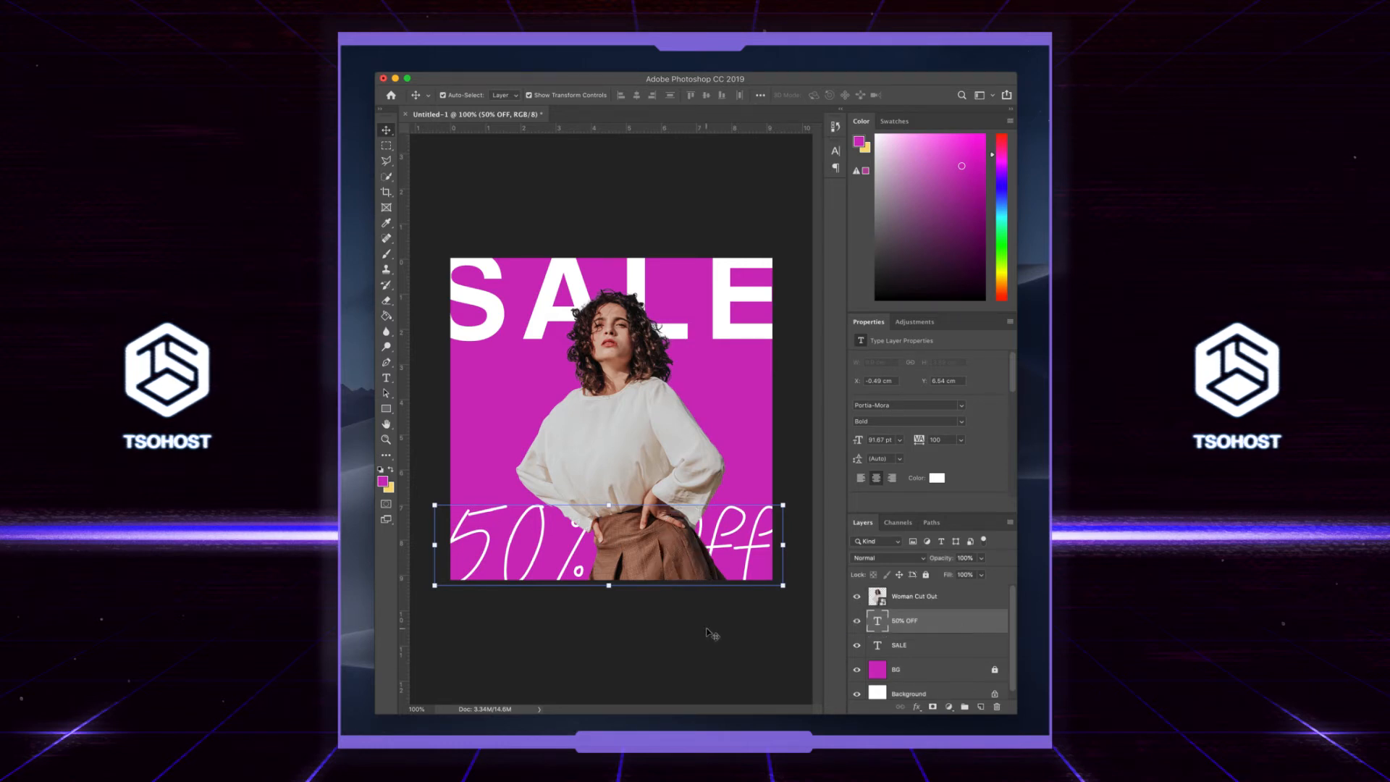
pyautogui.moveTo(782, 506); pyautogui.dragTo(792, 486)
pyautogui.click(612, 656)
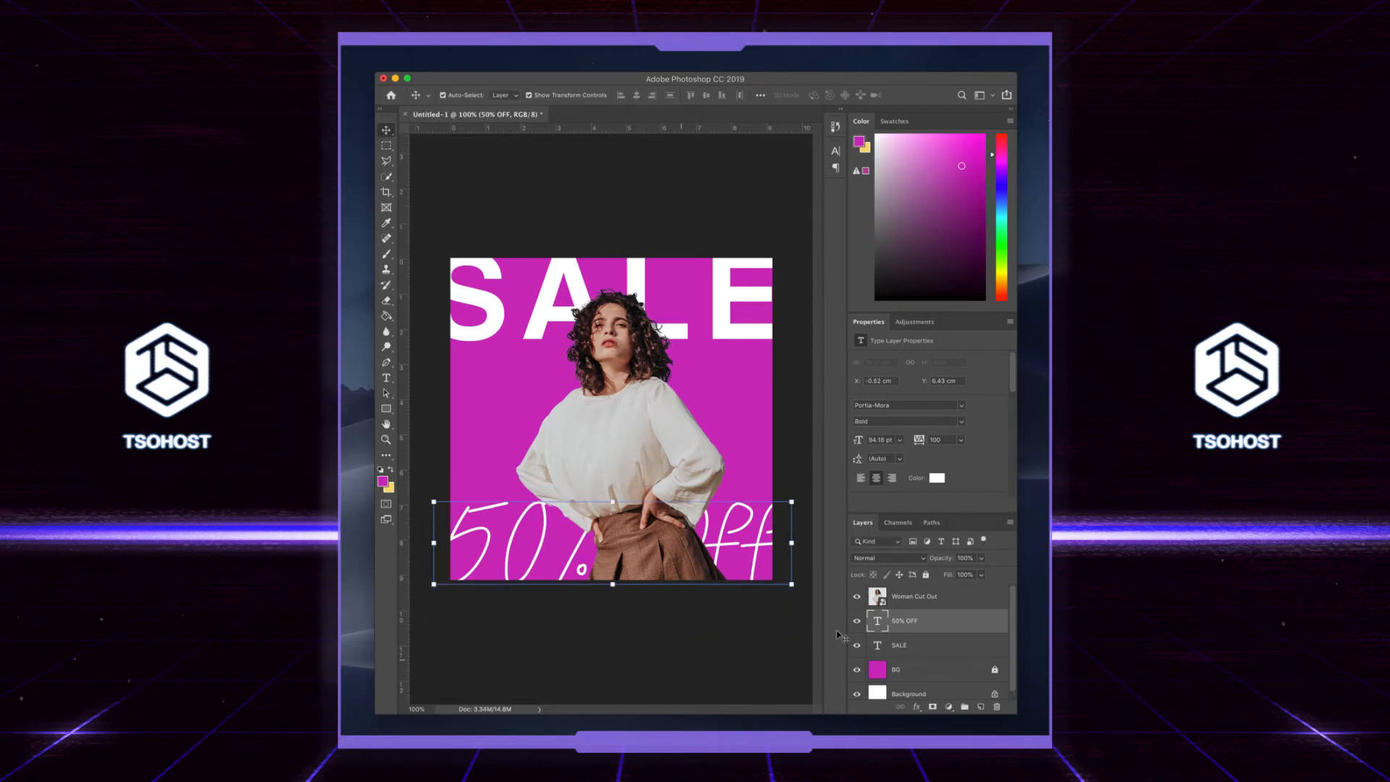
# - Set the 50% OFF text colour to dark grey 1e1e1e
pyautogui.click(938, 479)
pyautogui.write('1d1d1d')
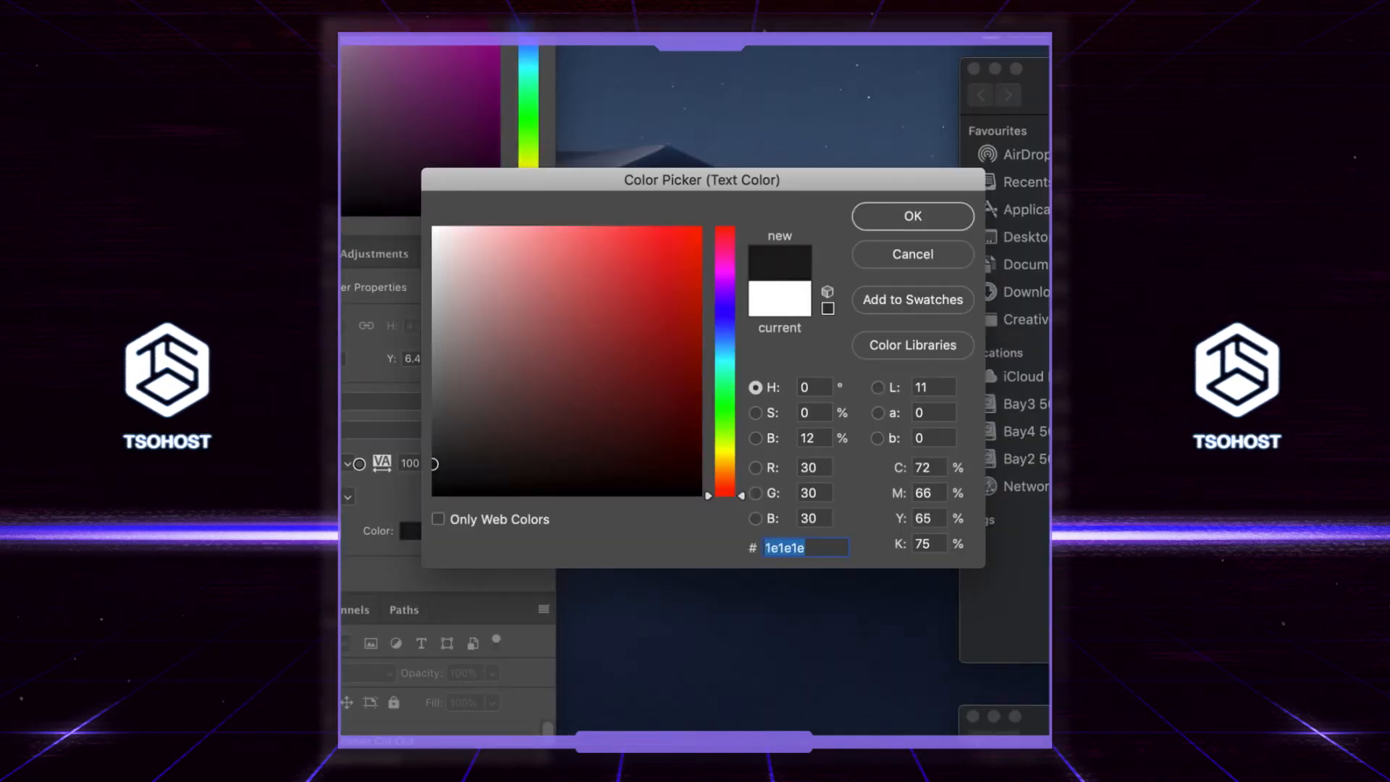
pyautogui.click(918, 217)
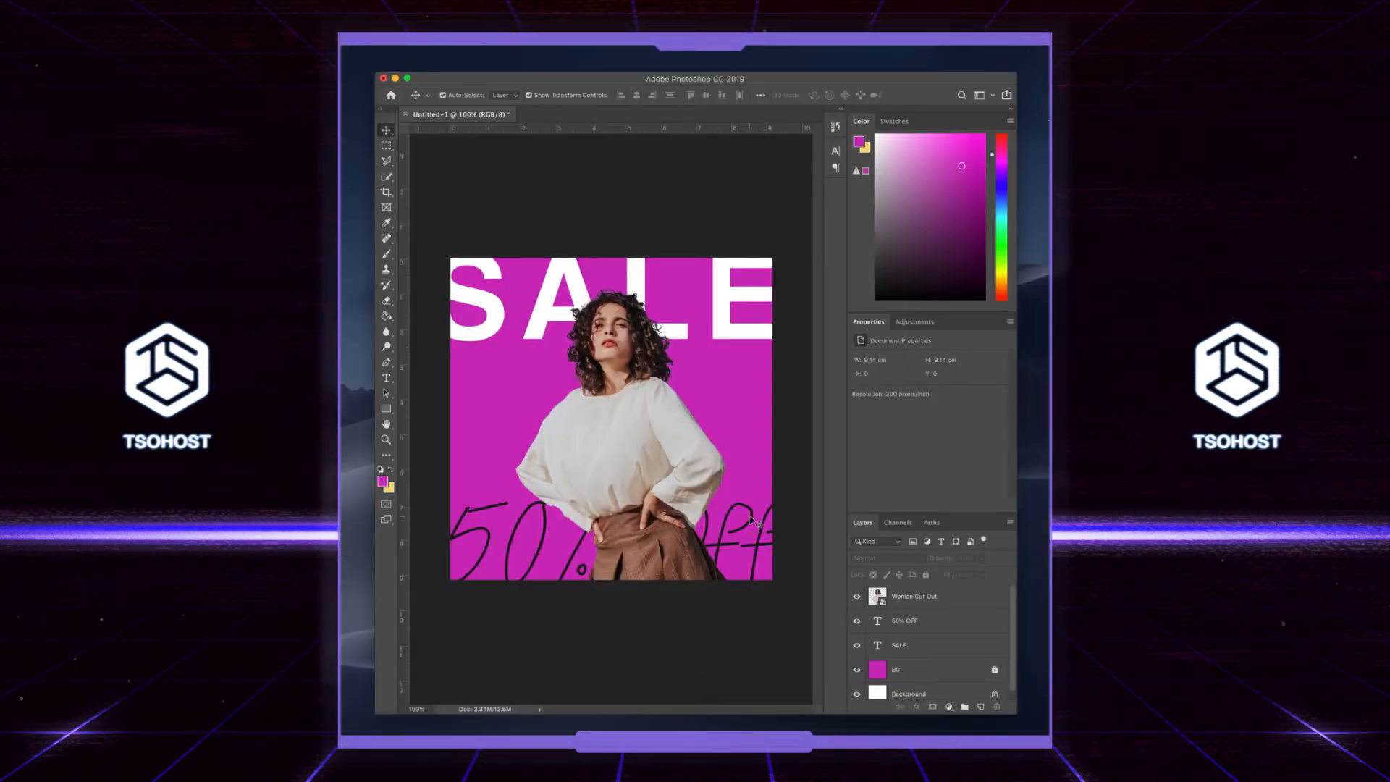
# - Duplicate the 50% OFF text and place the copy directly above the original
pyautogui.click(753, 521)
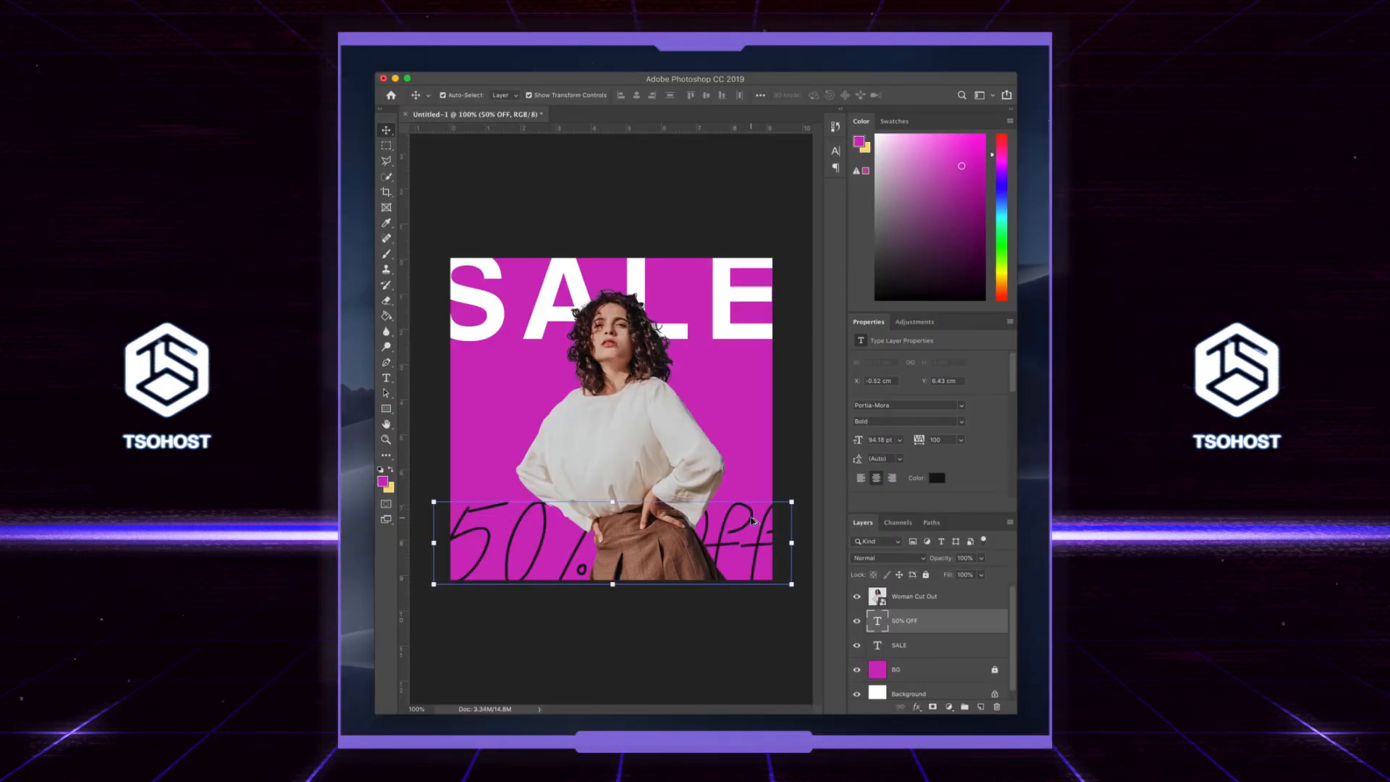
pyautogui.moveTo(751, 518); pyautogui.dragTo(751, 427)
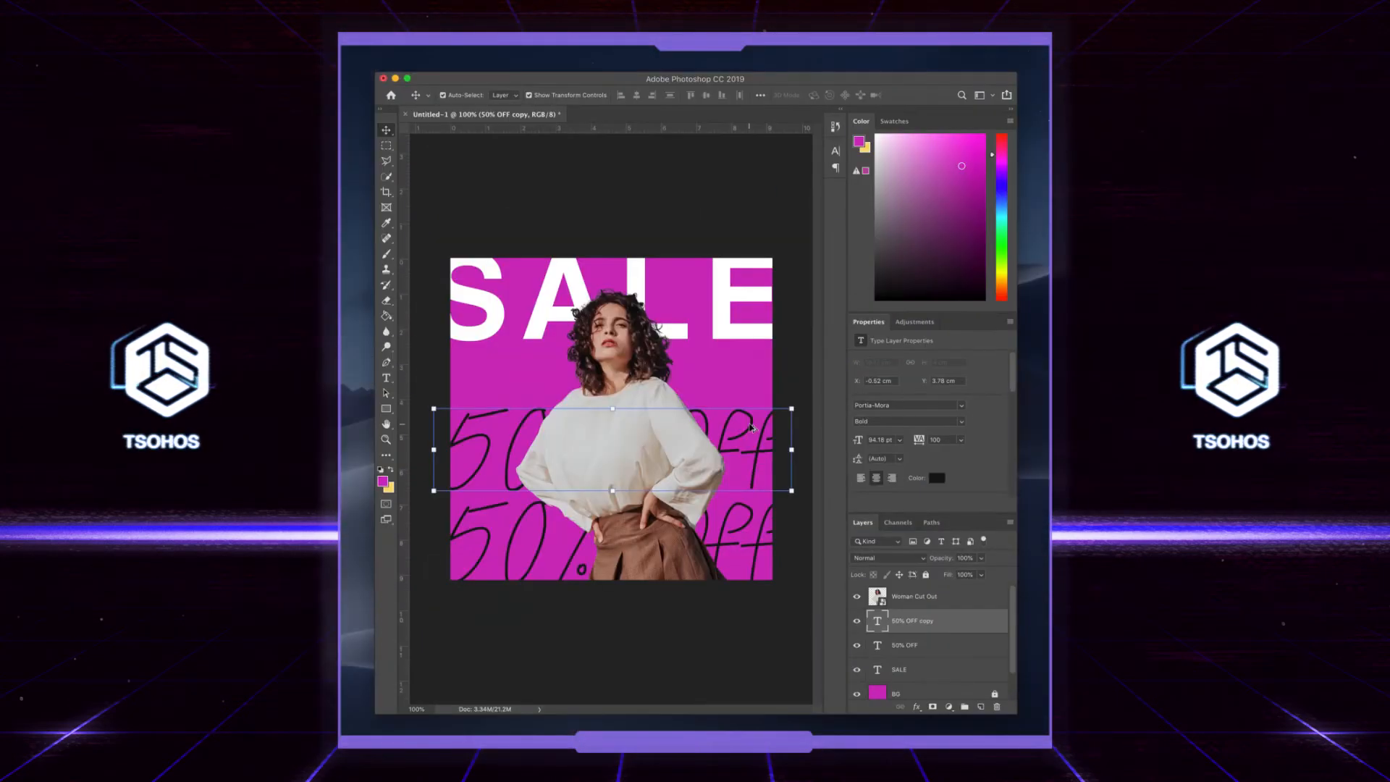
# - Duplicate the 50% OFF copy and place the new copy directly above it, slightly overlapping the lower part of SALE
pyautogui.moveTo(751, 428); pyautogui.dragTo(749, 337)
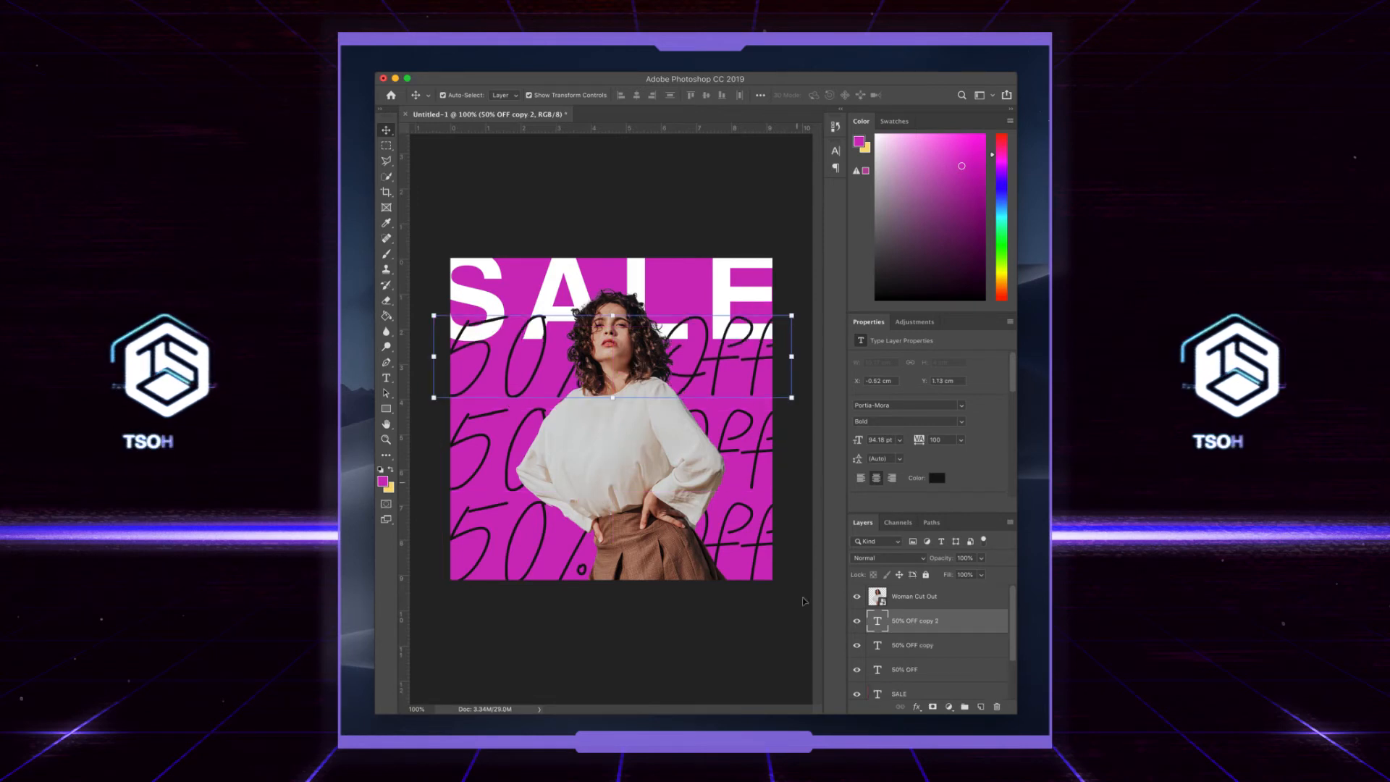
pyautogui.click(750, 650)
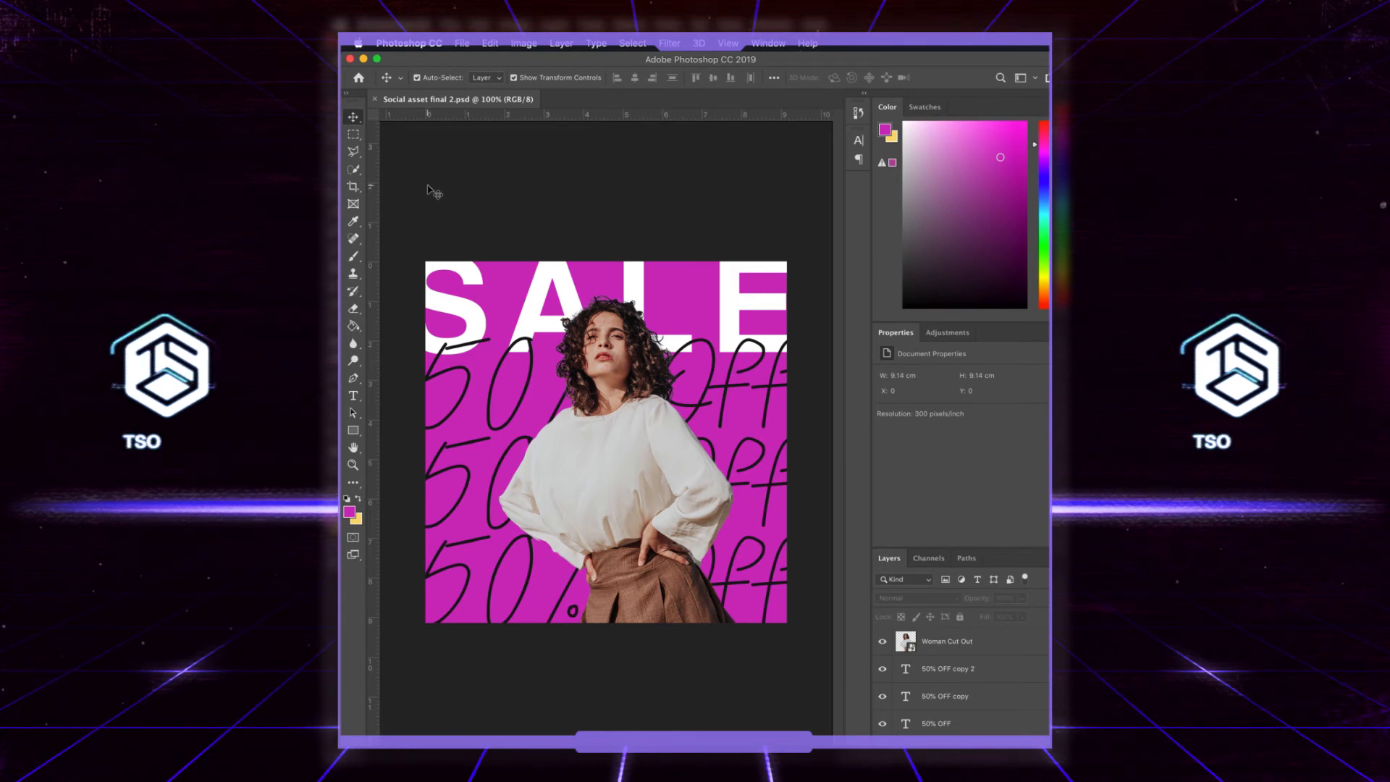
# - Set up a Save for Web (Legacy) export of the graphic in JPEG format at quality 100
pyautogui.click(464, 45)
pyautogui.moveTo(484, 214)
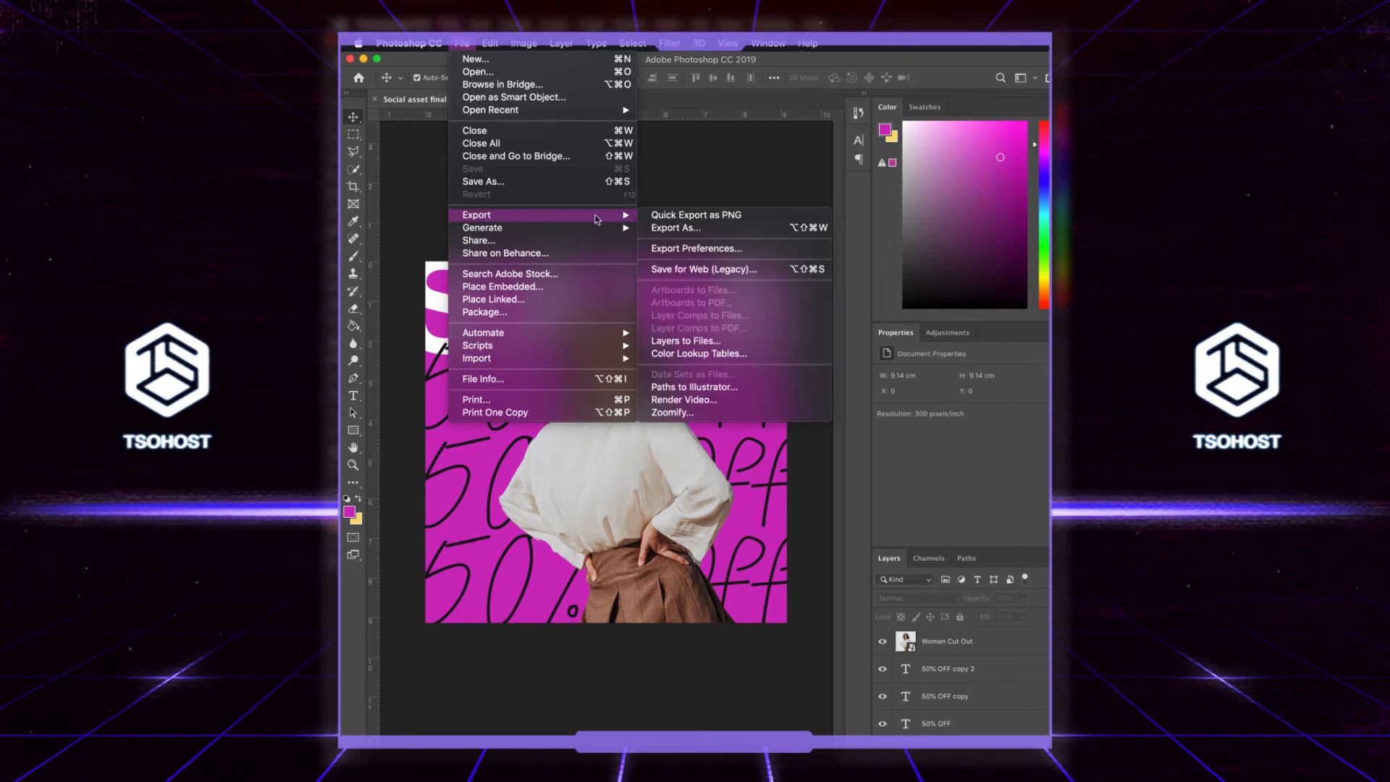
pyautogui.click(693, 268)
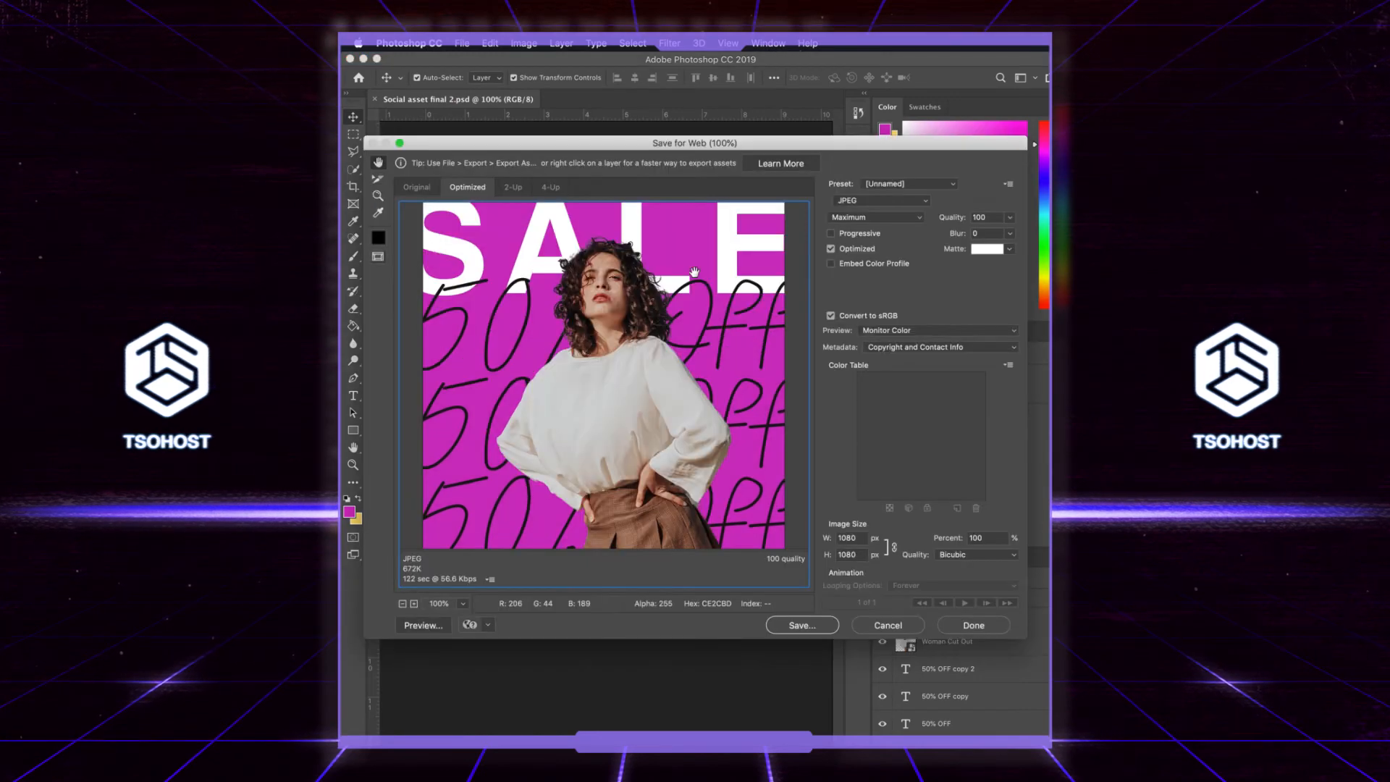
pyautogui.click(916, 204)
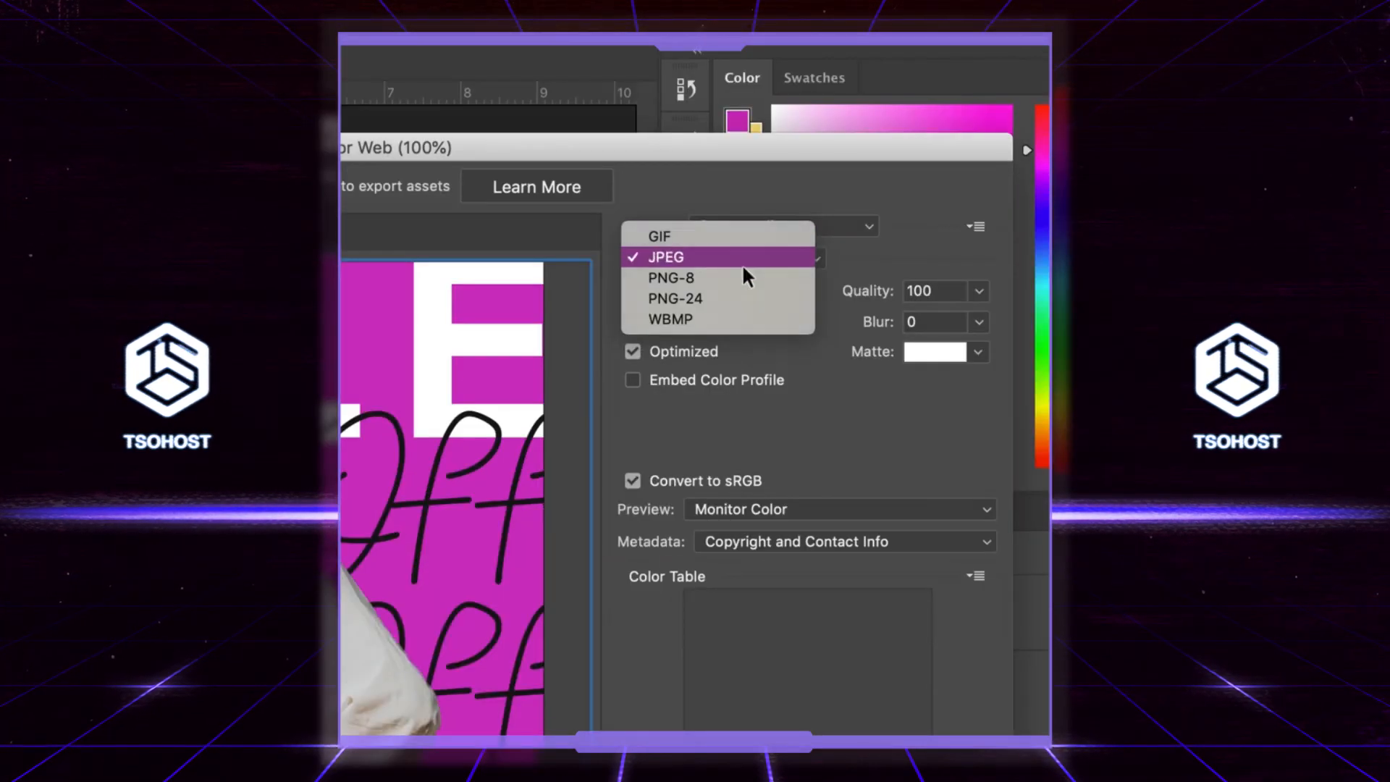
pyautogui.click(874, 199)
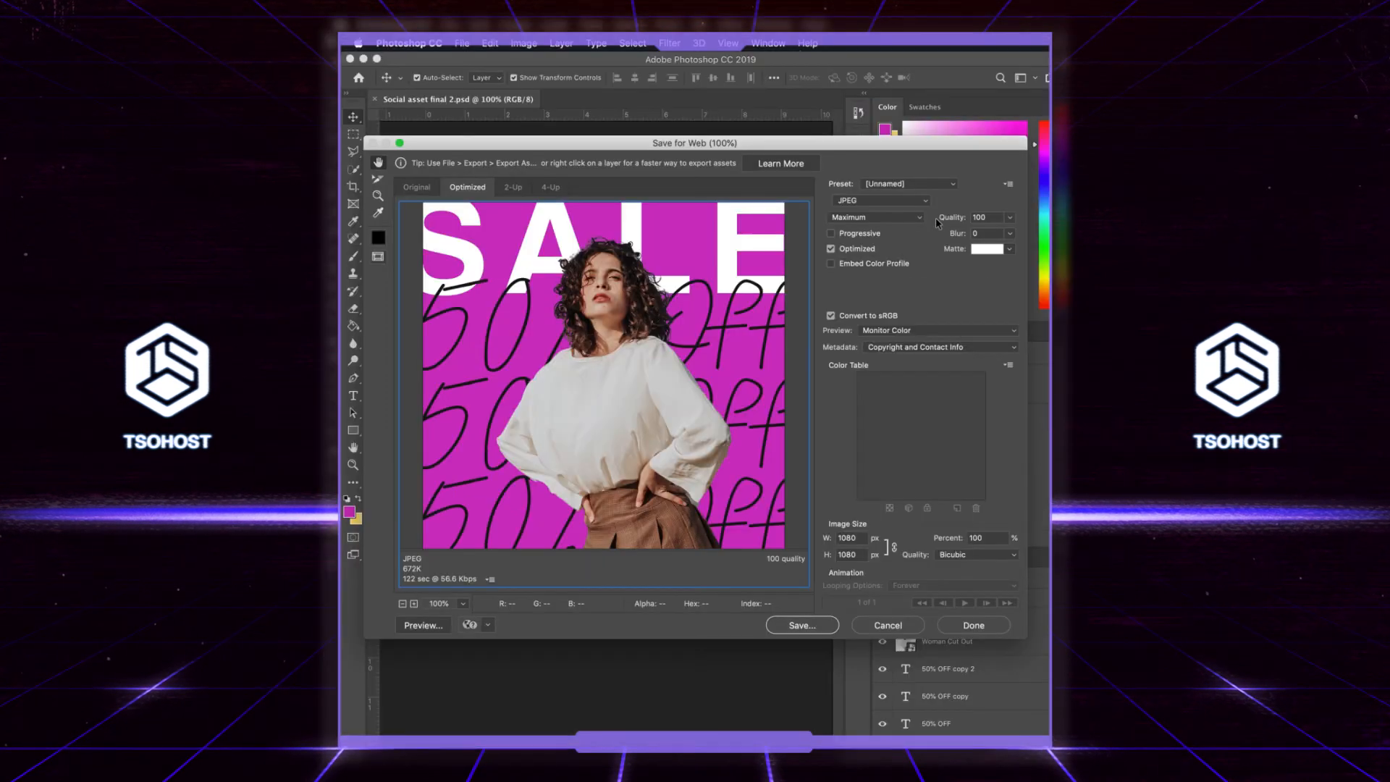
pyautogui.click(978, 217)
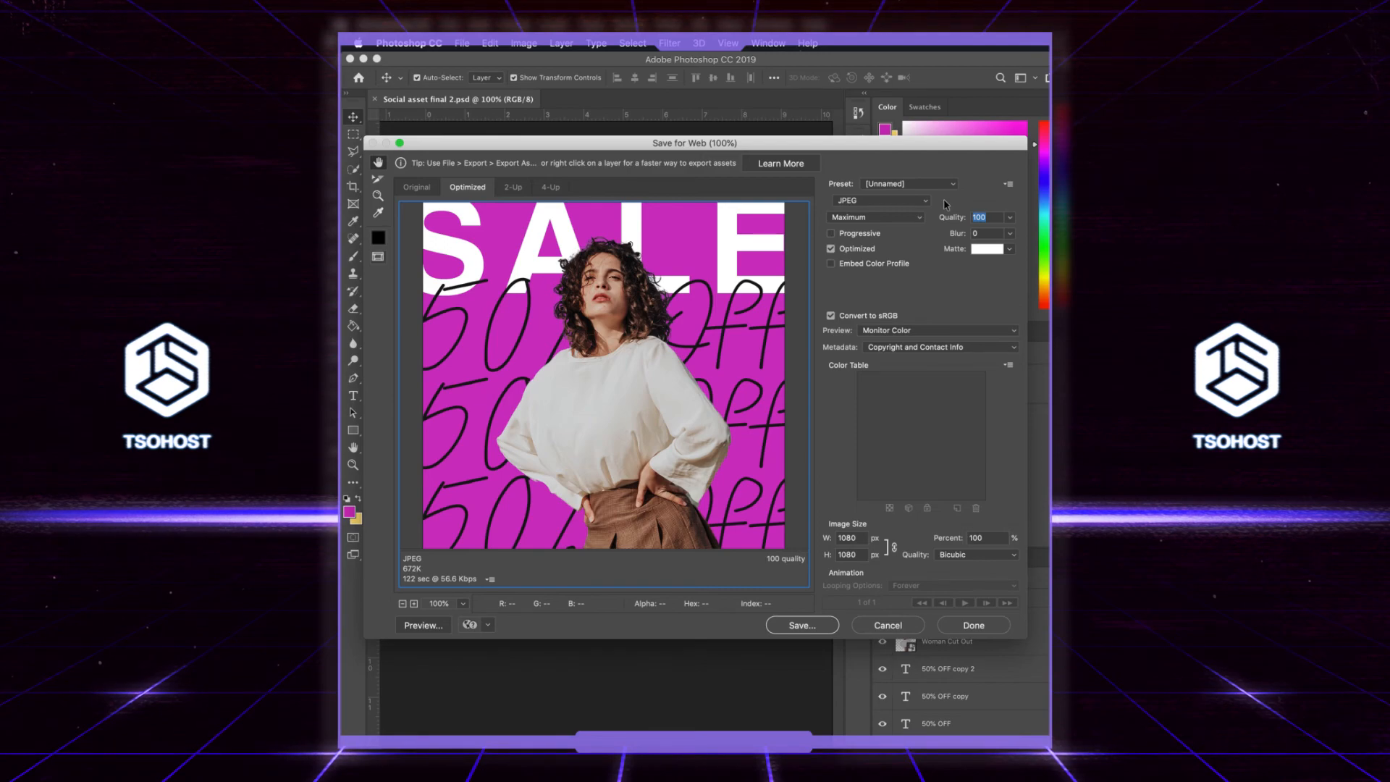